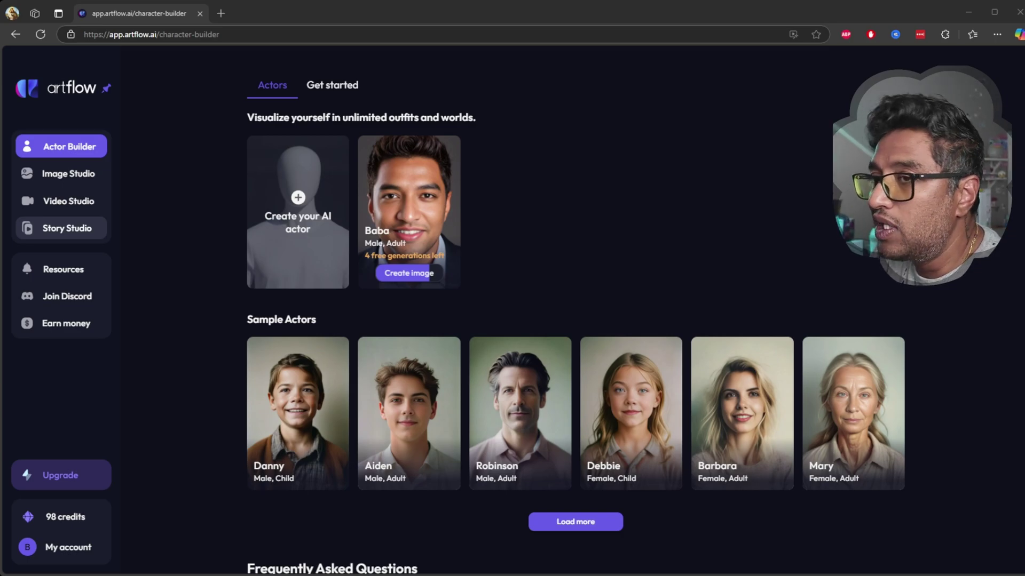
- Load more sample actors into the Actor Builder gallery and browse the expanded grid
{"action": "mouse_move", "coordinate": [447, 166]}
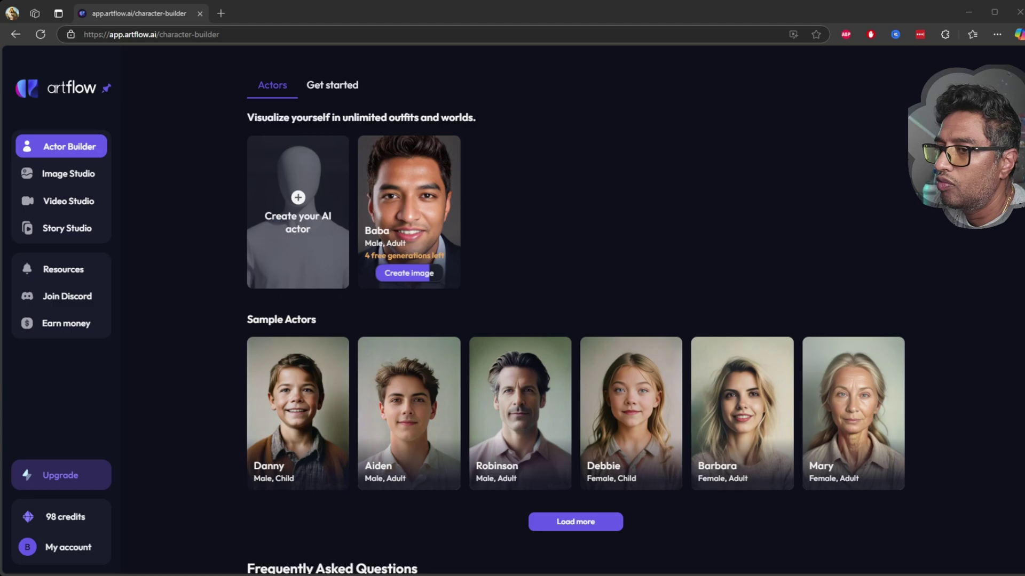
{"action": "mouse_move", "coordinate": [854, 416]}
{"action": "scroll", "coordinate": [853, 416], "scroll_direction": "down", "scroll_amount": 3}
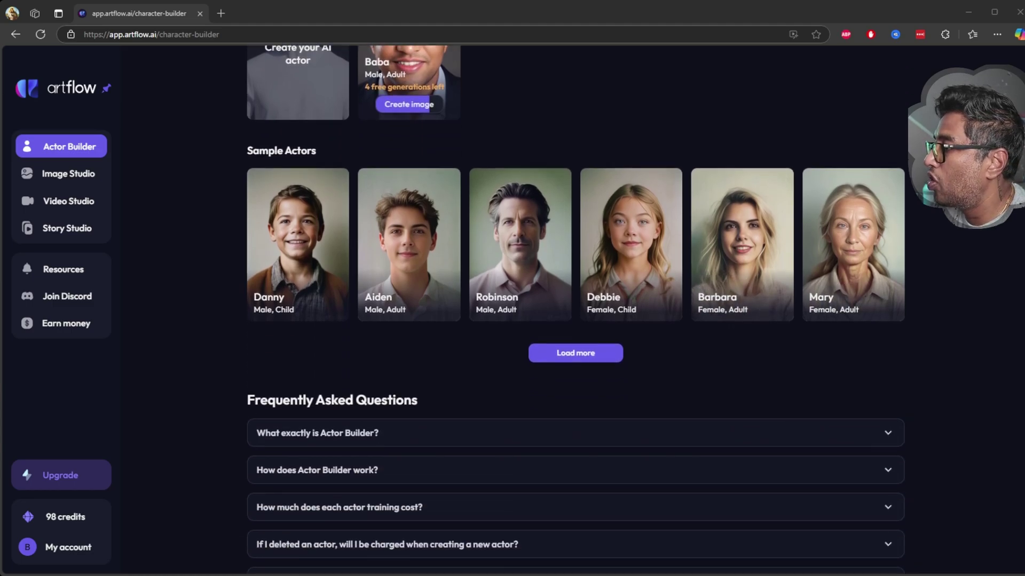
{"action": "left_click", "coordinate": [578, 352]}
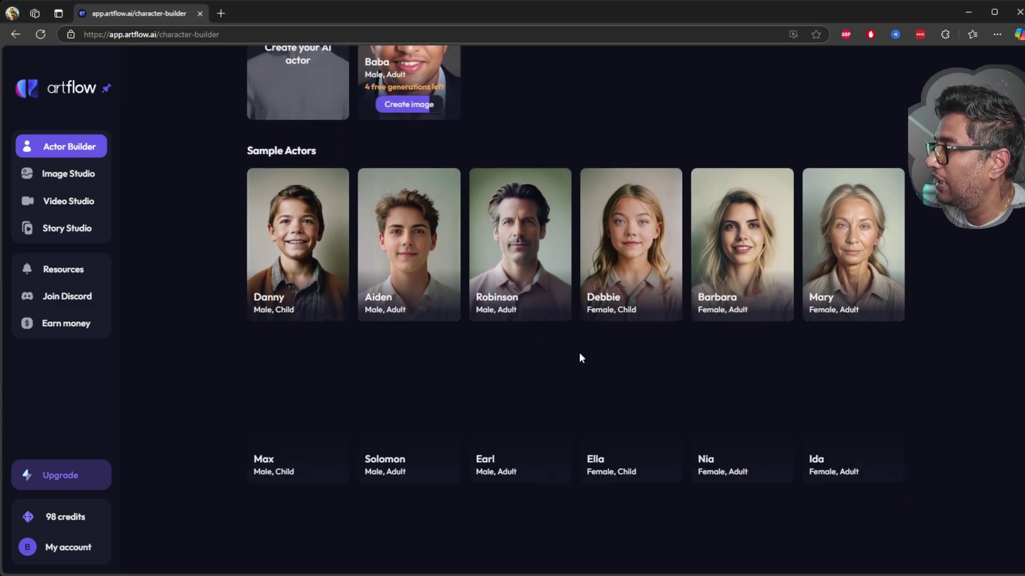
{"action": "scroll", "coordinate": [593, 366], "scroll_direction": "down", "scroll_amount": 3}
{"action": "scroll", "coordinate": [620, 350], "scroll_direction": "down", "scroll_amount": 4}
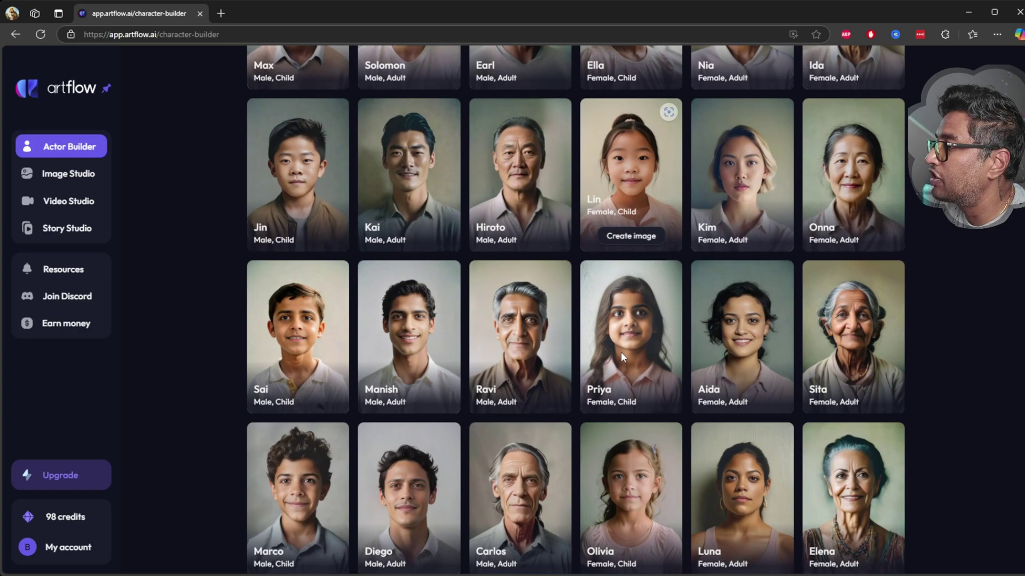
{"action": "scroll", "coordinate": [657, 355], "scroll_direction": "down", "scroll_amount": 4}
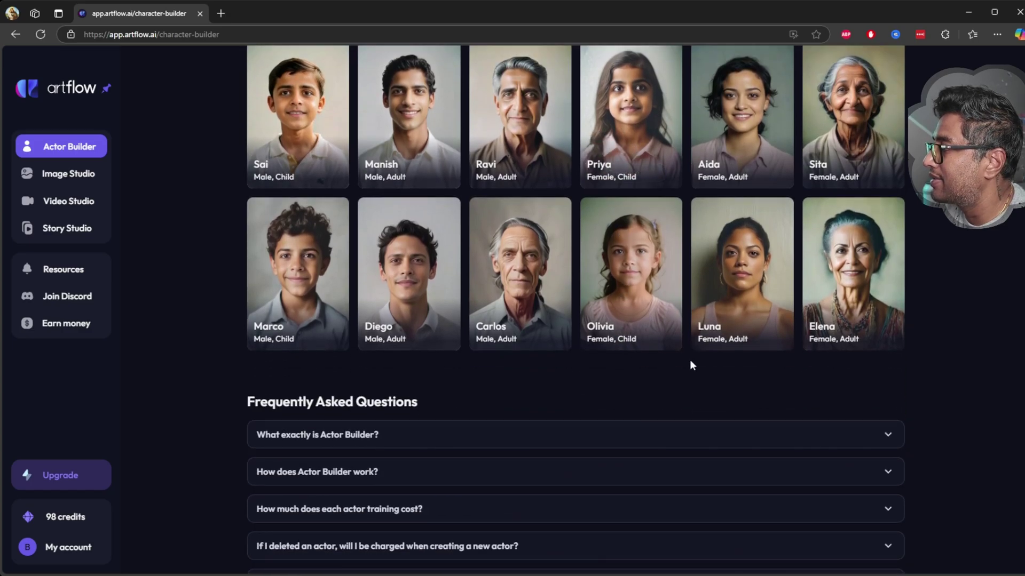
{"action": "scroll", "coordinate": [694, 360], "scroll_direction": "up", "scroll_amount": 6}
{"action": "scroll", "coordinate": [702, 360], "scroll_direction": "down", "scroll_amount": 5}
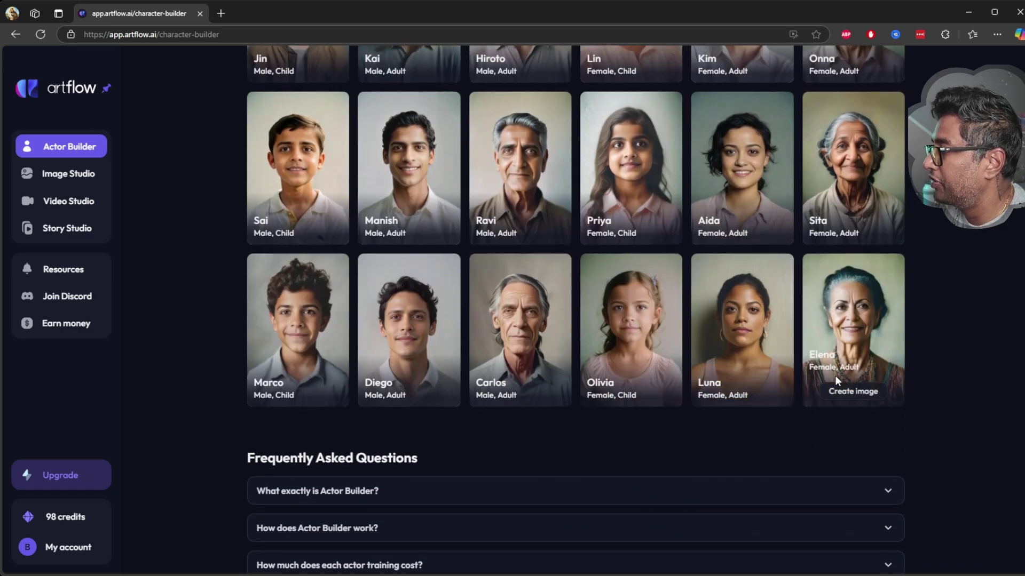
{"action": "scroll", "coordinate": [835, 375], "scroll_direction": "up", "scroll_amount": 12}
{"action": "scroll", "coordinate": [665, 382], "scroll_direction": "down", "scroll_amount": 17}
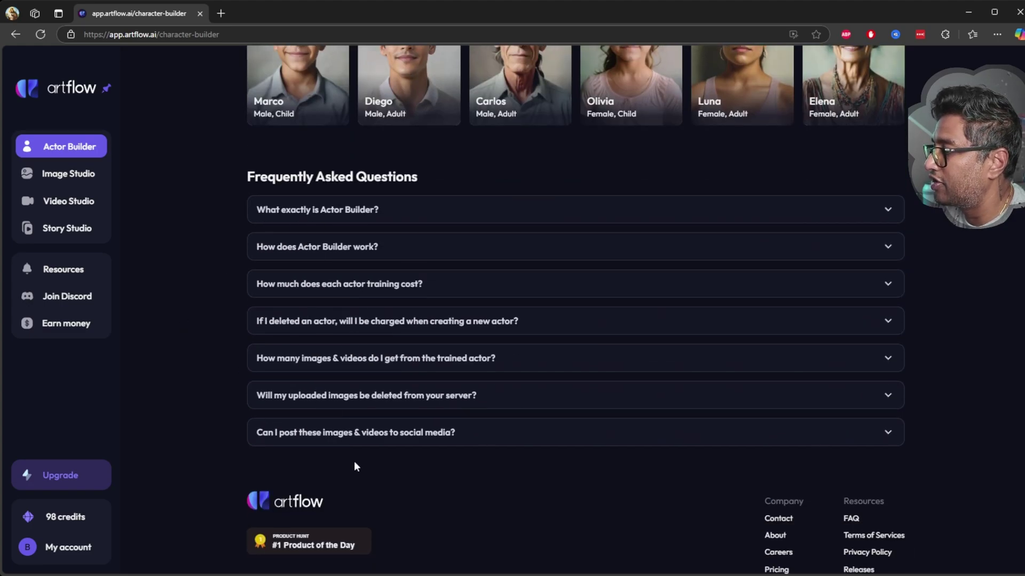
- Expand and collapse the 'What exactly is Actor Builder?' FAQ answer, then return to the top
{"action": "left_click", "coordinate": [321, 216]}
{"action": "left_click", "coordinate": [321, 216]}
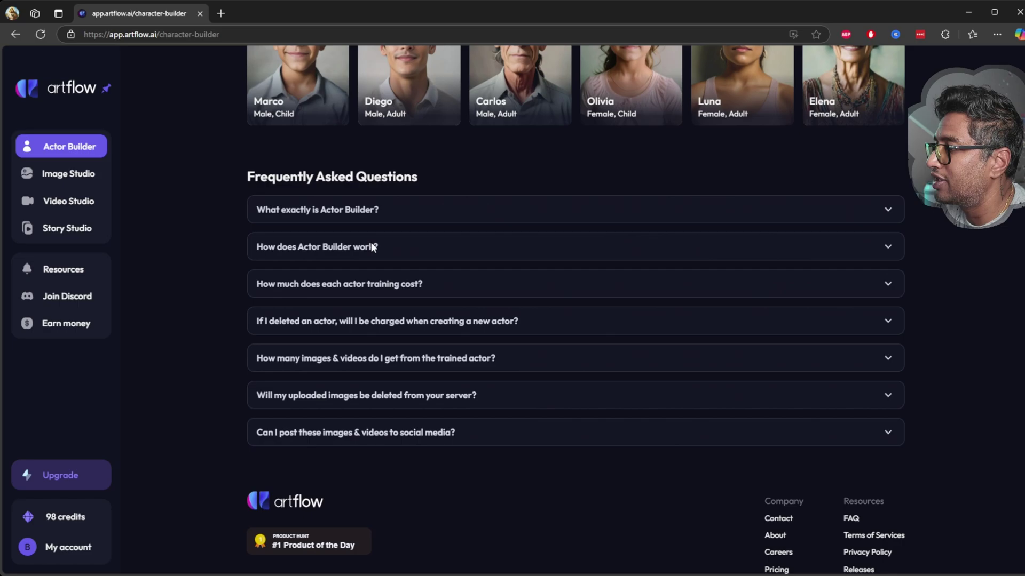
{"action": "scroll", "coordinate": [469, 459], "scroll_direction": "up", "scroll_amount": 15}
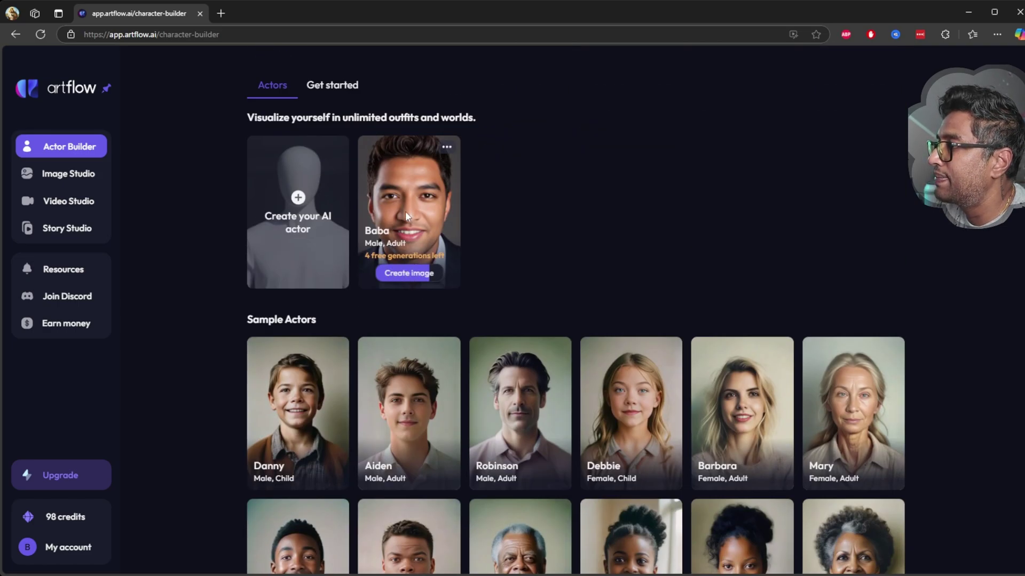
- Open Image Studio from the Baba card and browse his generated images
{"action": "left_click", "coordinate": [404, 273]}
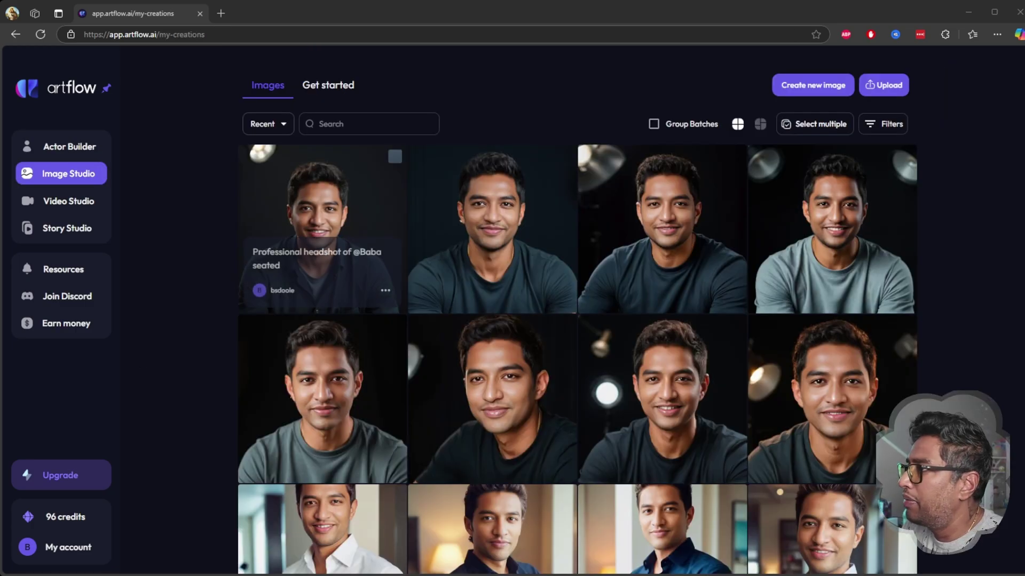
{"action": "scroll", "coordinate": [827, 426], "scroll_direction": "down", "scroll_amount": 5}
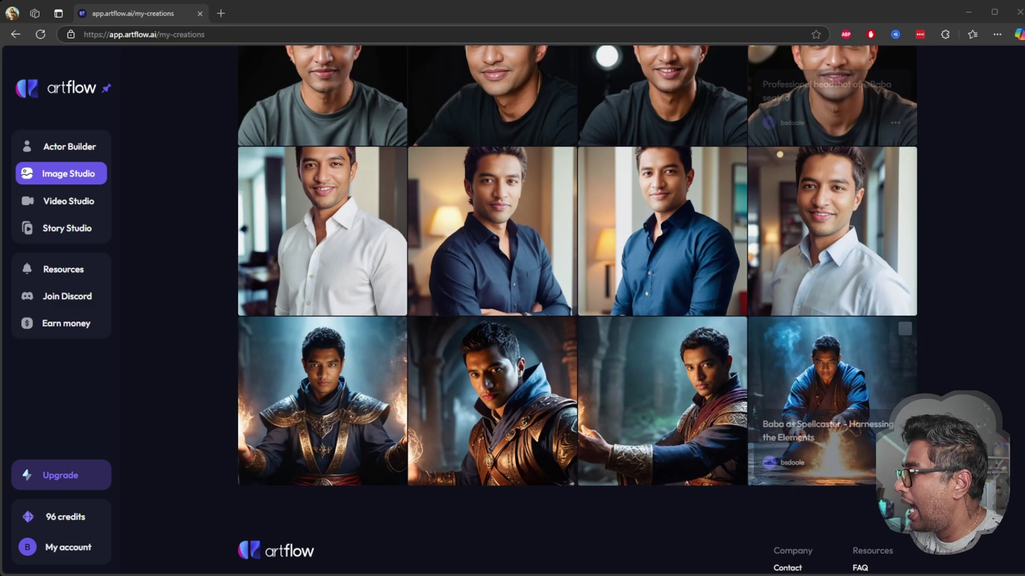
{"action": "scroll", "coordinate": [321, 453], "scroll_direction": "up", "scroll_amount": 5}
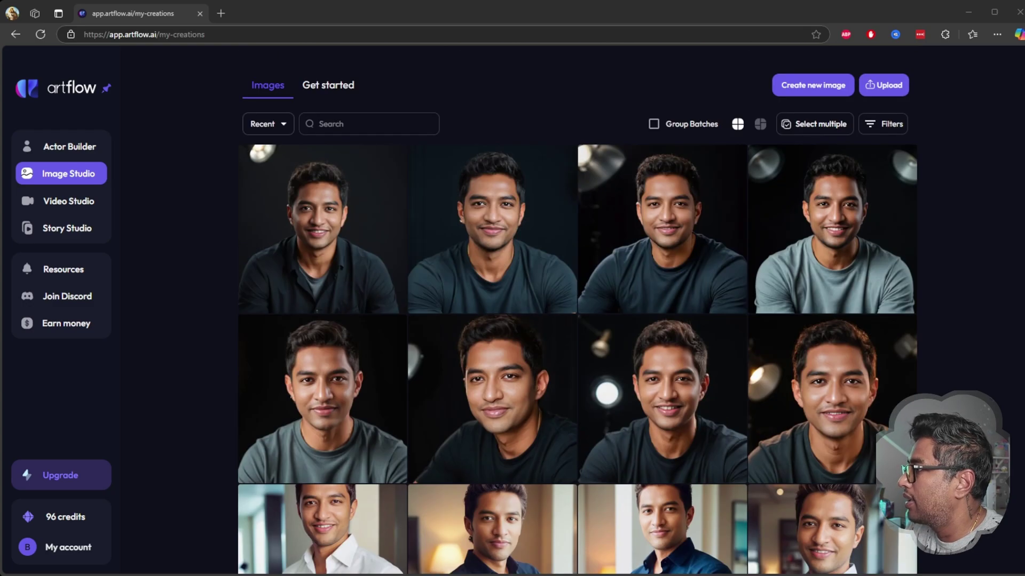
{"action": "scroll", "coordinate": [320, 454], "scroll_direction": "down", "scroll_amount": 4}
- View the Spellcaster and seated headshot images, check the actions menu, then close the viewer
{"action": "left_click", "coordinate": [345, 421]}
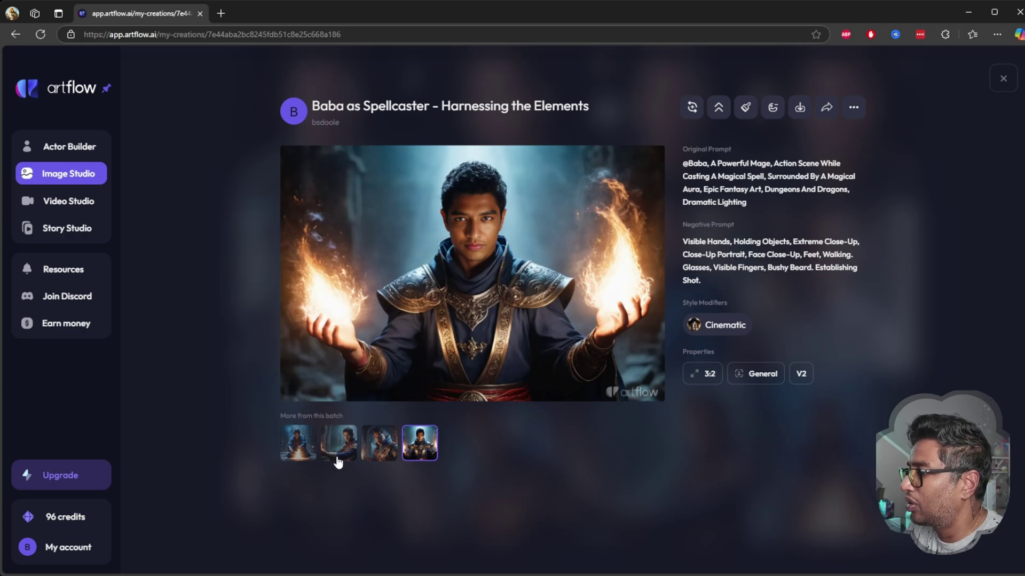
{"action": "left_click", "coordinate": [336, 440]}
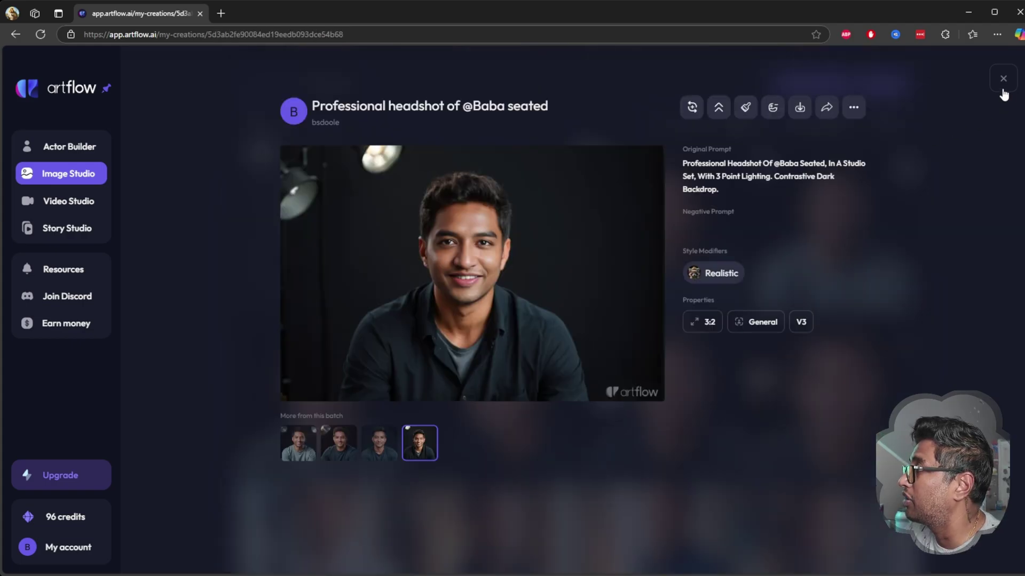
{"action": "left_click", "coordinate": [854, 107]}
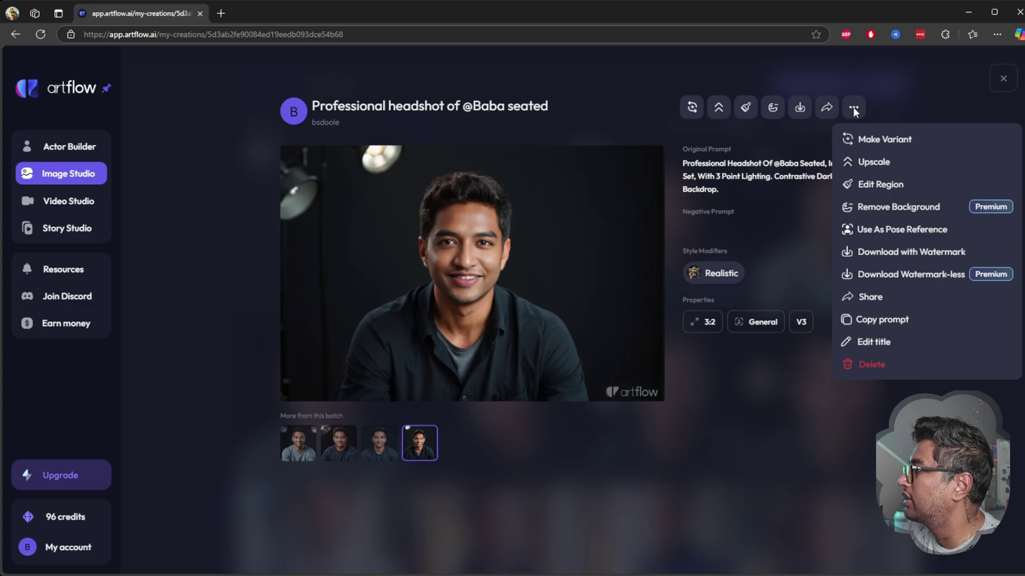
{"action": "left_click", "coordinate": [861, 85]}
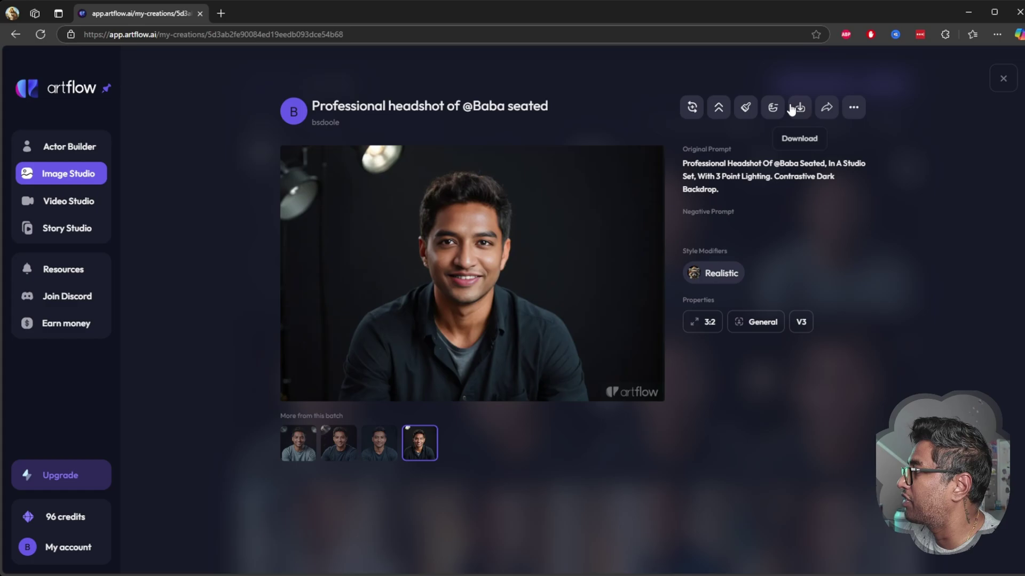
{"action": "left_click", "coordinate": [910, 378]}
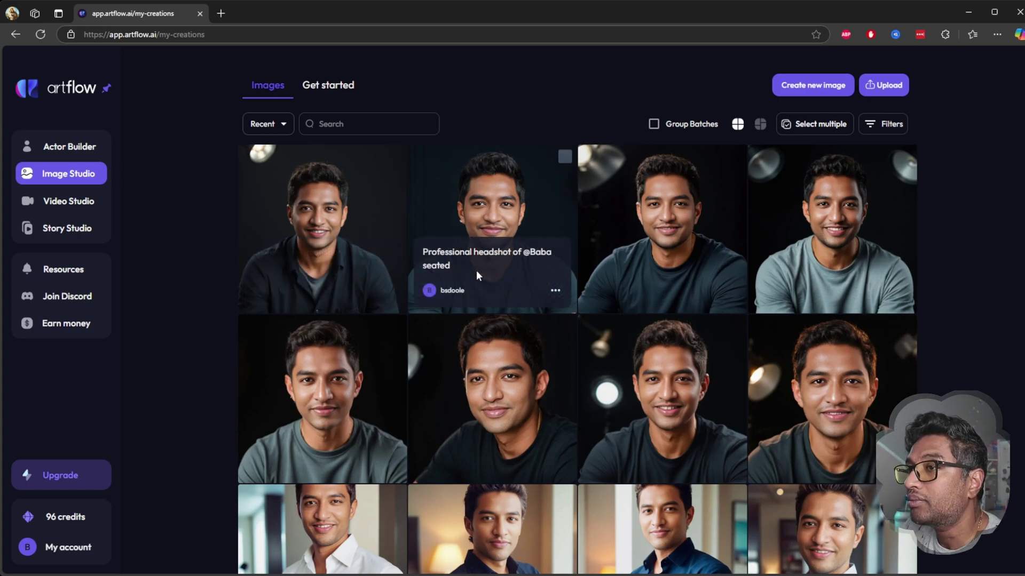
- Go to Video Studio and create a new video from scratch
{"action": "left_click", "coordinate": [61, 205]}
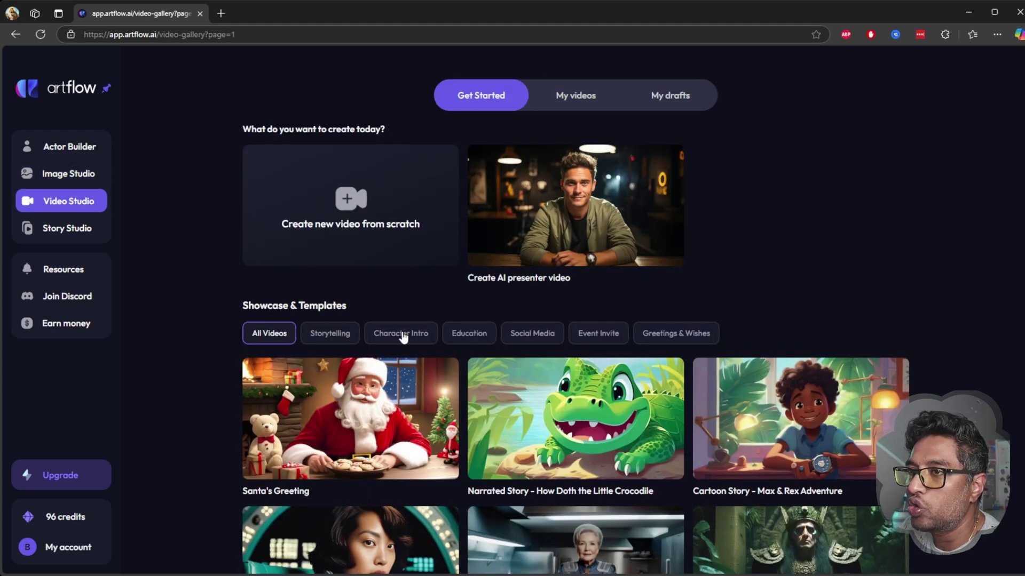
{"action": "scroll", "coordinate": [403, 336], "scroll_direction": "down", "scroll_amount": 20}
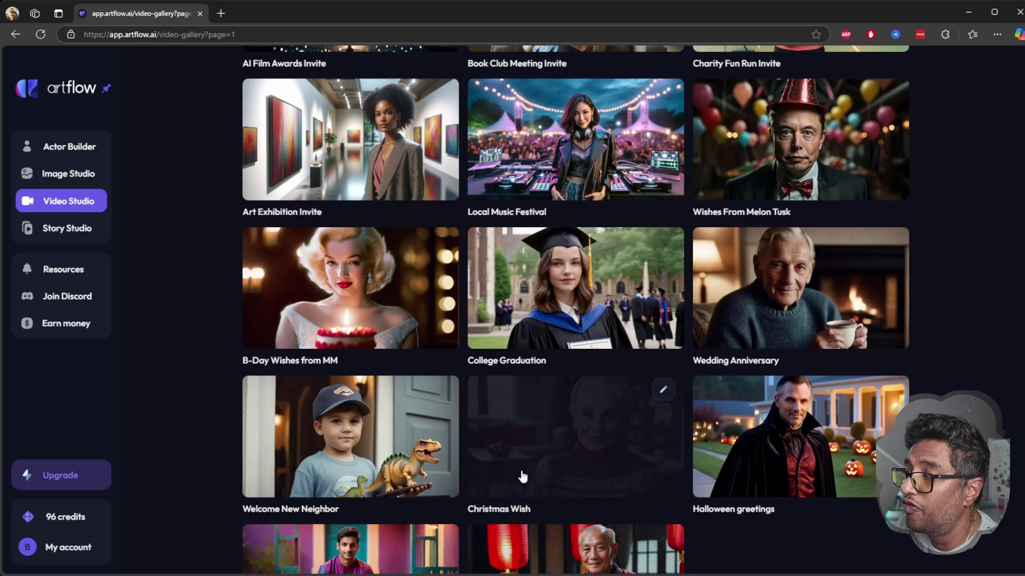
{"action": "scroll", "coordinate": [511, 419], "scroll_direction": "up", "scroll_amount": 12}
{"action": "scroll", "coordinate": [512, 419], "scroll_direction": "up", "scroll_amount": 12}
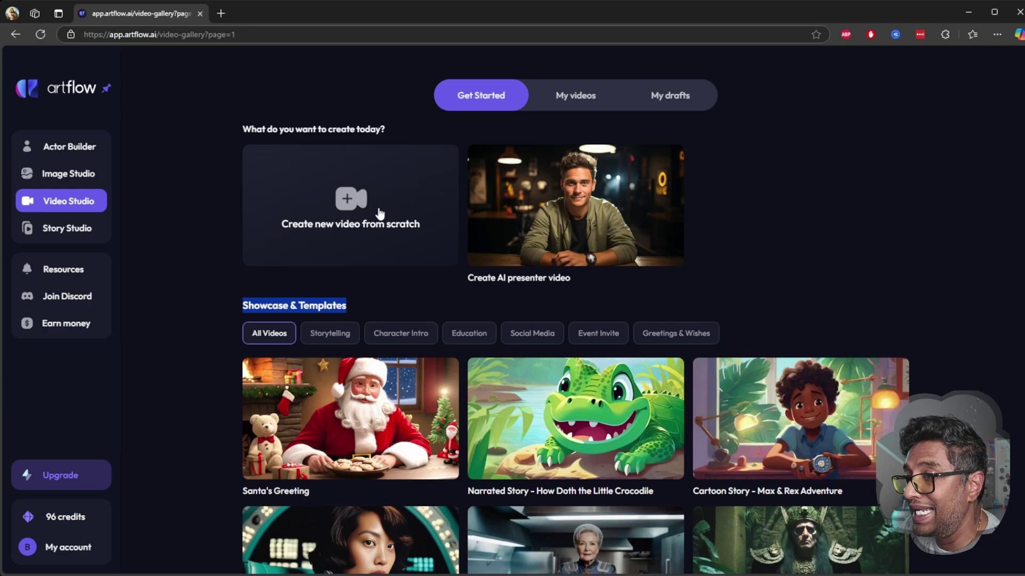
{"action": "left_click", "coordinate": [362, 199]}
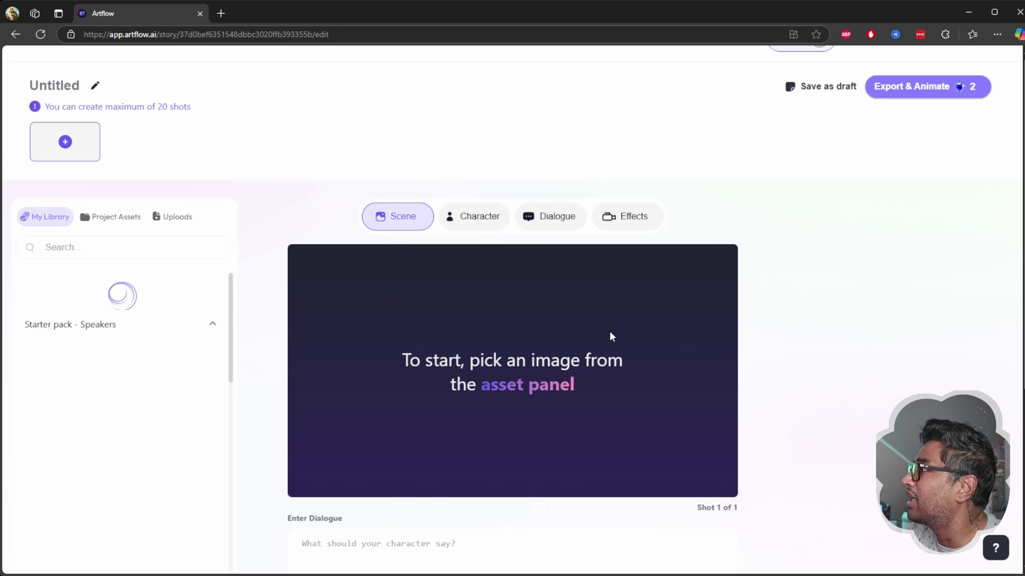
- Use the seated dark-shirt Baba headshot from My Library as shot 1's scene image
{"action": "scroll", "coordinate": [847, 263], "scroll_direction": "up", "scroll_amount": 1}
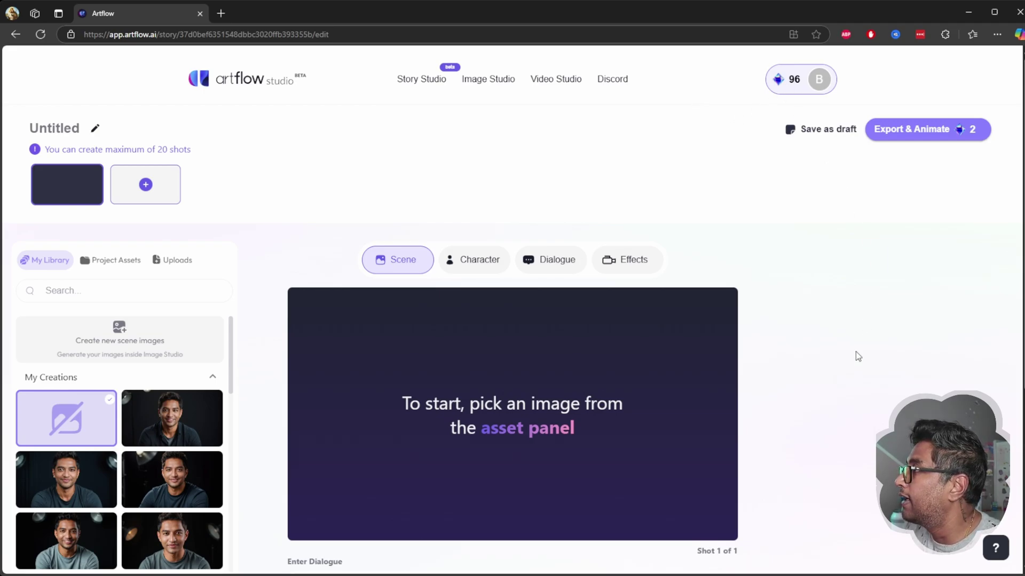
{"action": "scroll", "coordinate": [856, 352], "scroll_direction": "down", "scroll_amount": 4}
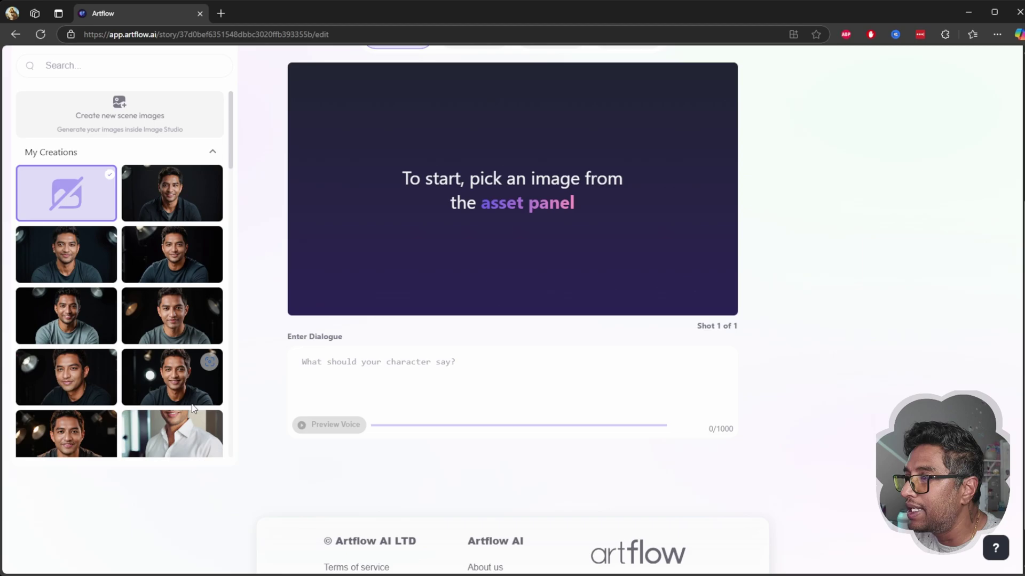
{"action": "scroll", "coordinate": [193, 409], "scroll_direction": "down", "scroll_amount": 2}
{"action": "scroll", "coordinate": [185, 403], "scroll_direction": "down", "scroll_amount": 5}
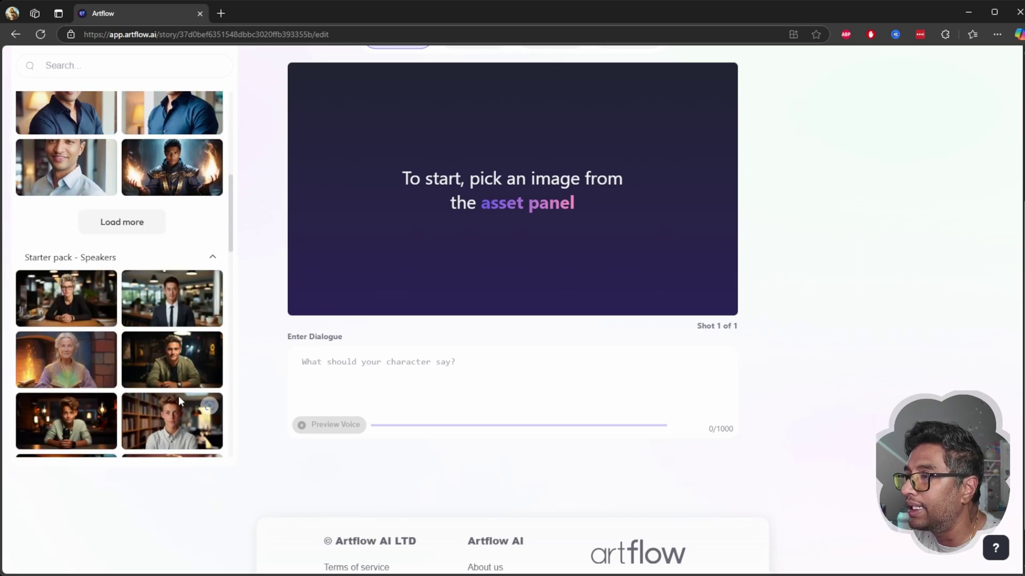
{"action": "scroll", "coordinate": [178, 396], "scroll_direction": "up", "scroll_amount": 10}
{"action": "left_click", "coordinate": [71, 356]}
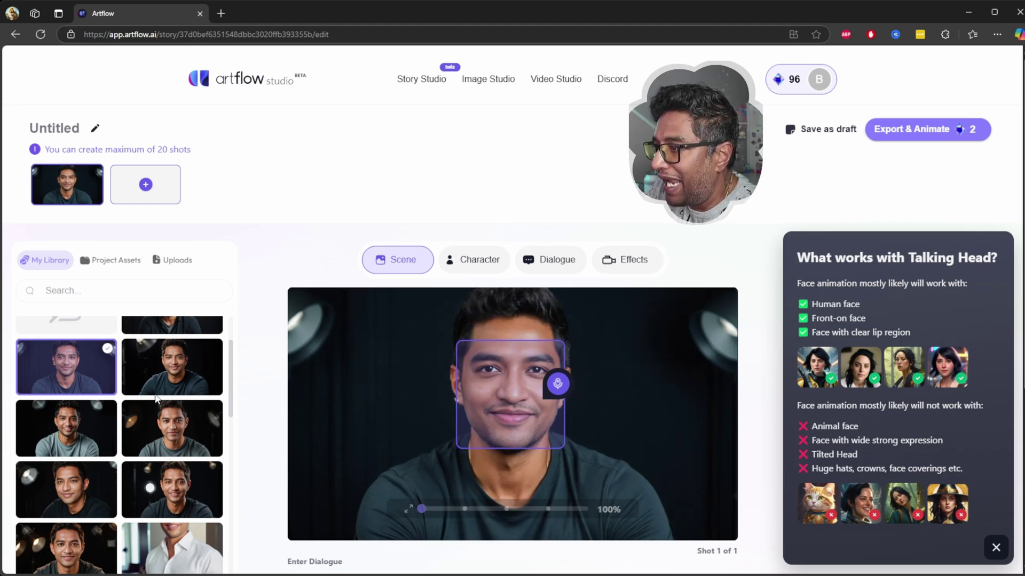
{"action": "left_click", "coordinate": [107, 350]}
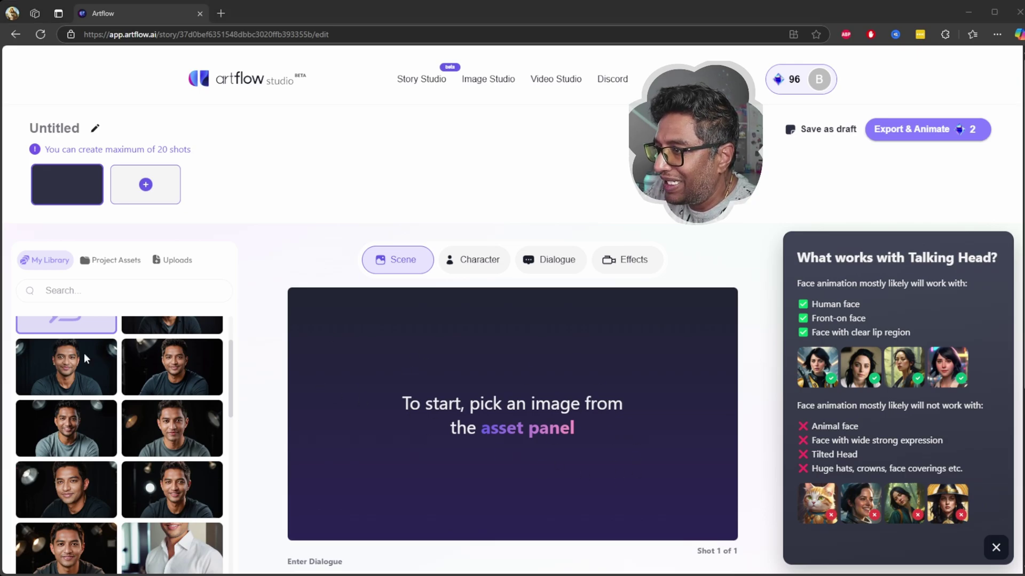
{"action": "left_click", "coordinate": [53, 360]}
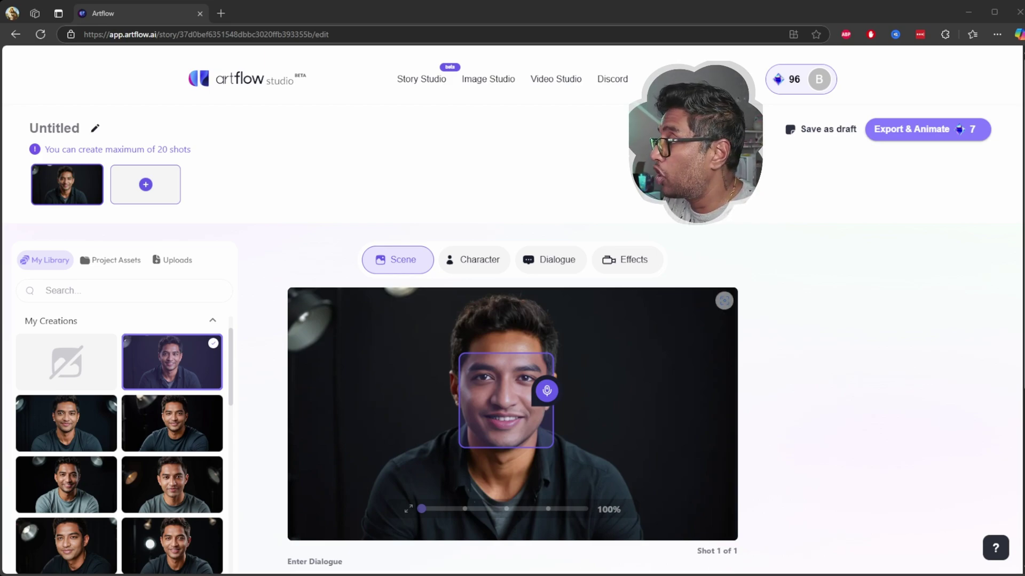
- Open the shot's voice and dialogue settings and select all the dialogue text
{"action": "left_click", "coordinate": [550, 262]}
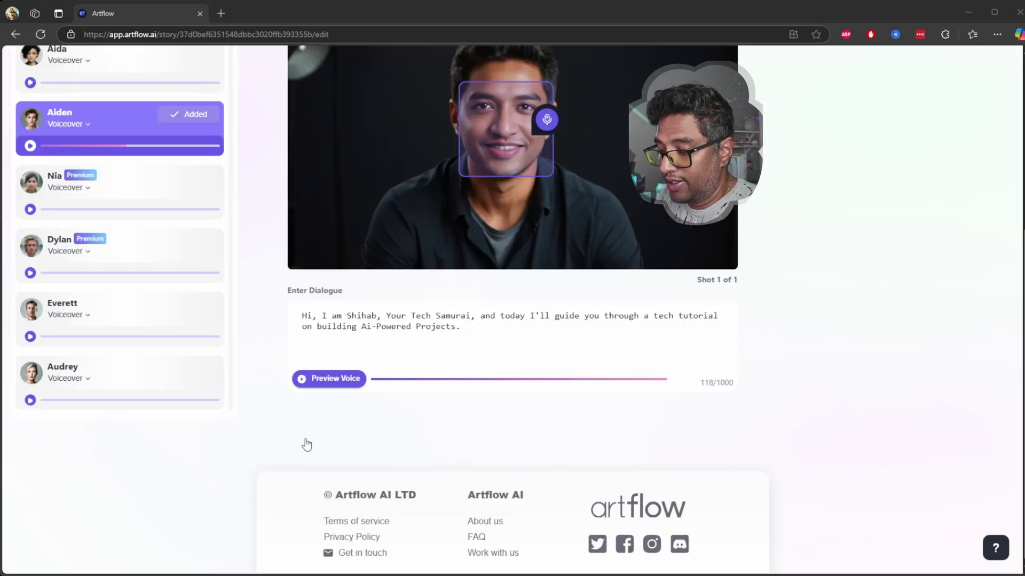
{"action": "key", "text": "ctrl+a"}
{"action": "scroll", "coordinate": [389, 424], "scroll_direction": "up", "scroll_amount": 3}
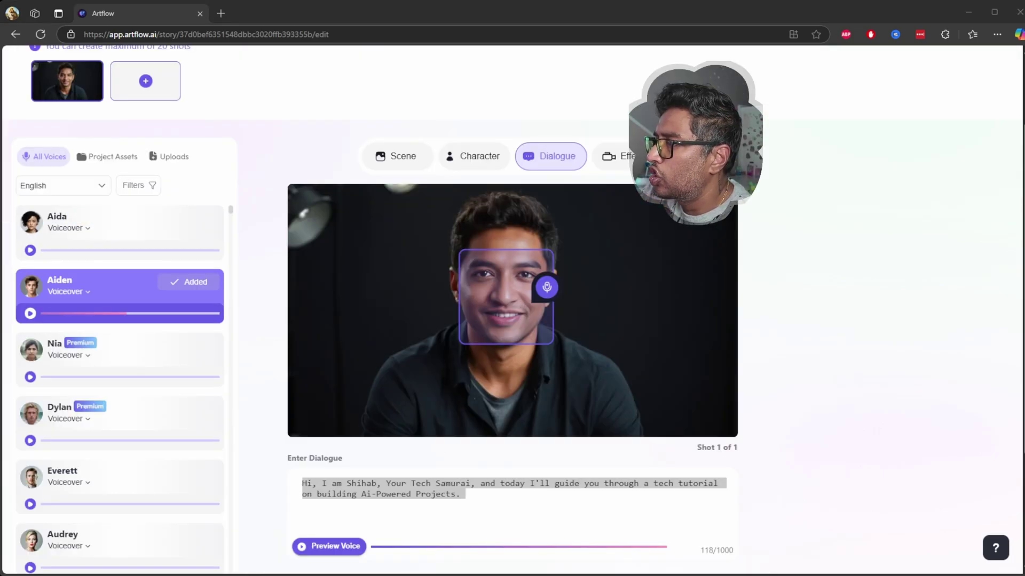
- Give the shot a Zoom out camera movement before exporting
{"action": "left_click", "coordinate": [617, 156]}
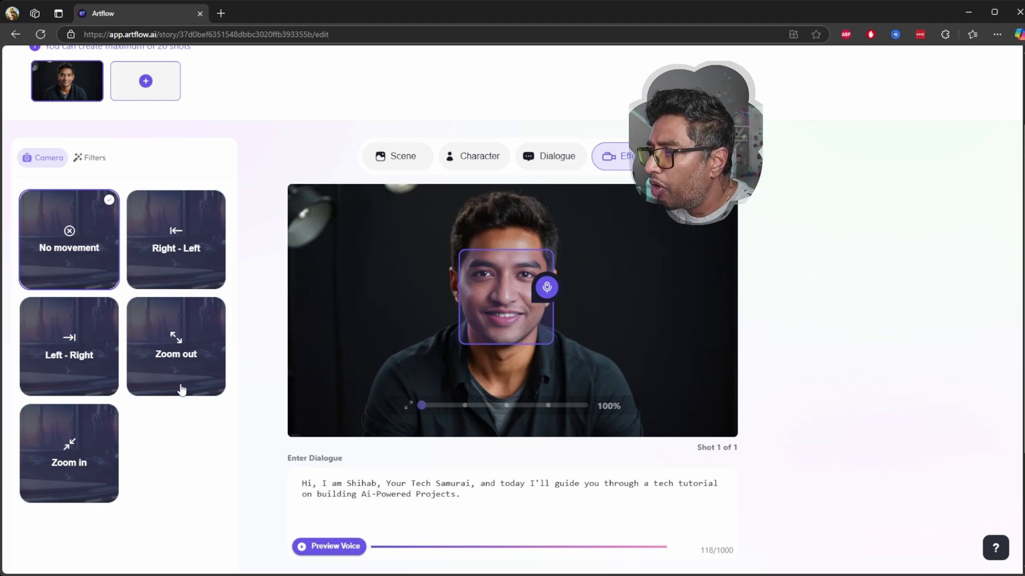
{"action": "left_click", "coordinate": [176, 341]}
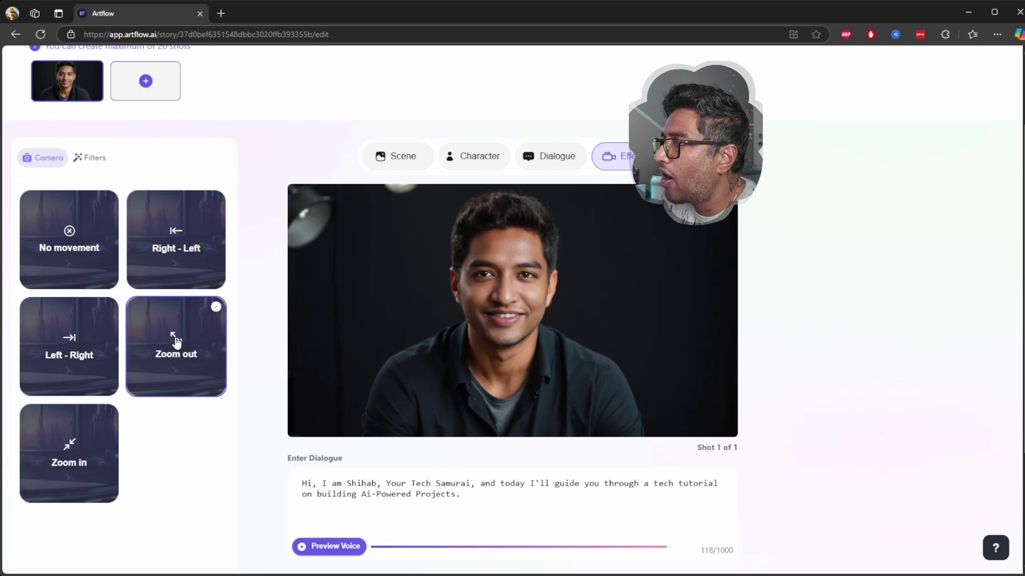
{"action": "scroll", "coordinate": [512, 309], "scroll_direction": "up", "scroll_amount": 1}
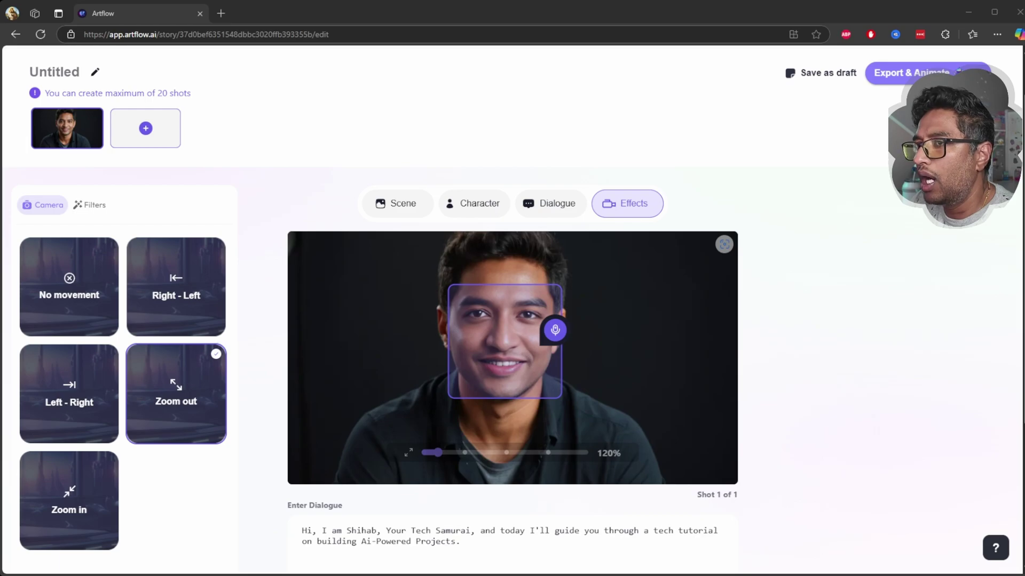
{"action": "mouse_move", "coordinate": [959, 71]}
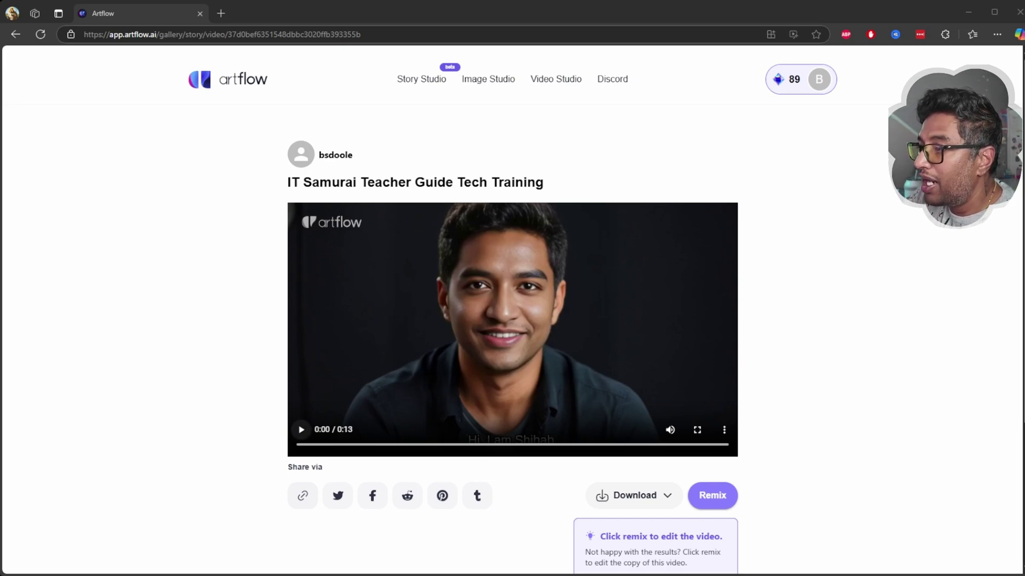
- Play the talking-head video and drag the seek bar back to rewind it
{"action": "left_click", "coordinate": [302, 430]}
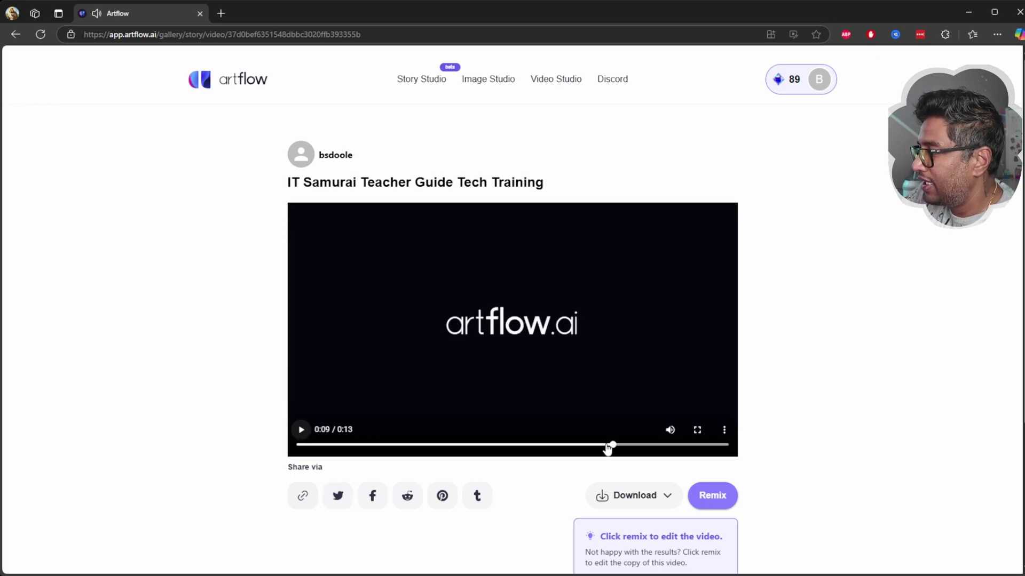
{"action": "left_click_drag", "start_coordinate": [611, 446], "coordinate": [568, 453]}
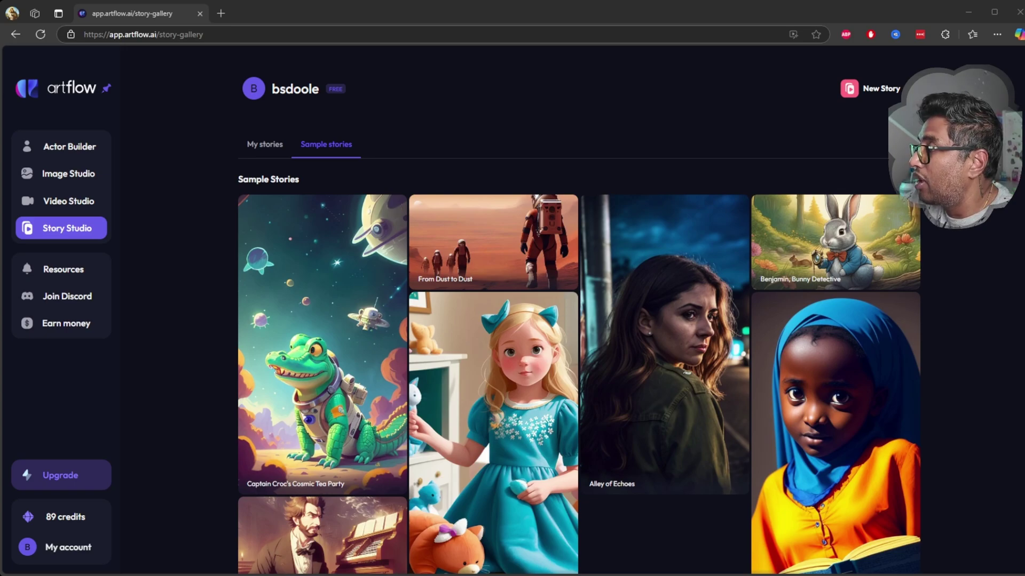
- Start an AI-assisted story from 'Srilankan couple having romance at the railway station' and generate its outline
{"action": "left_click", "coordinate": [875, 85]}
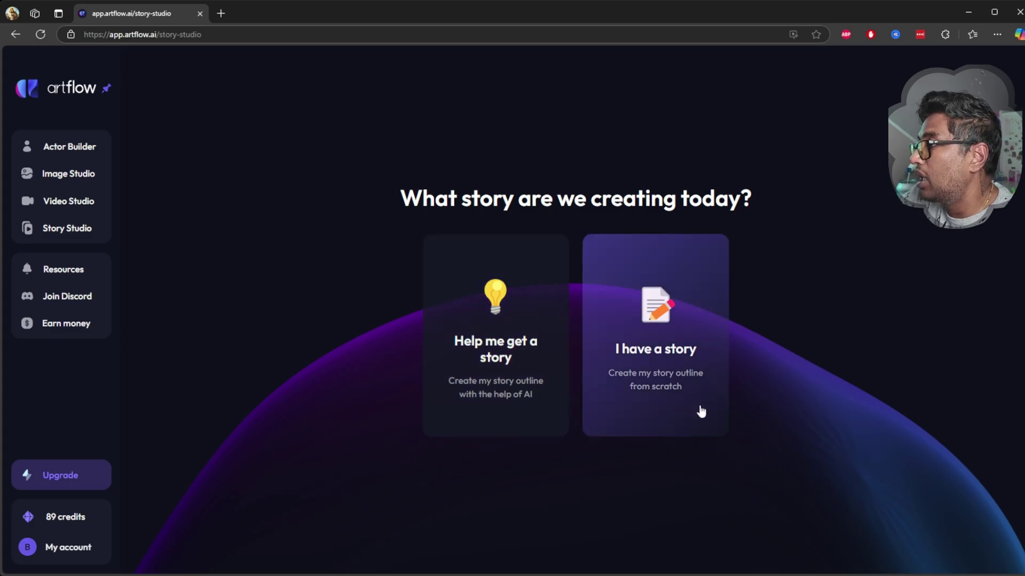
{"action": "left_click", "coordinate": [519, 338]}
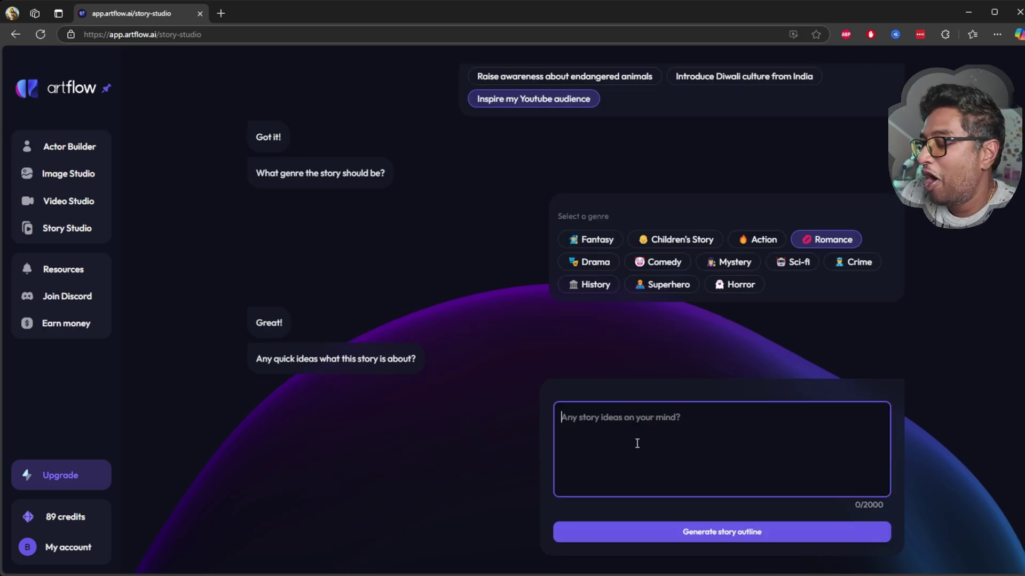
{"action": "type", "text": "Srila"}
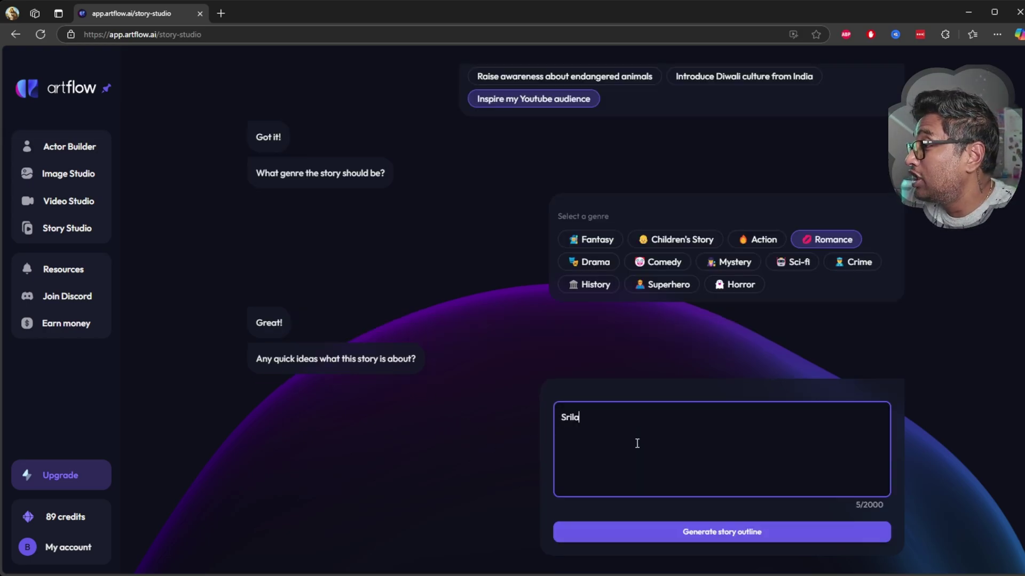
{"action": "type", "text": "nkan couple "}
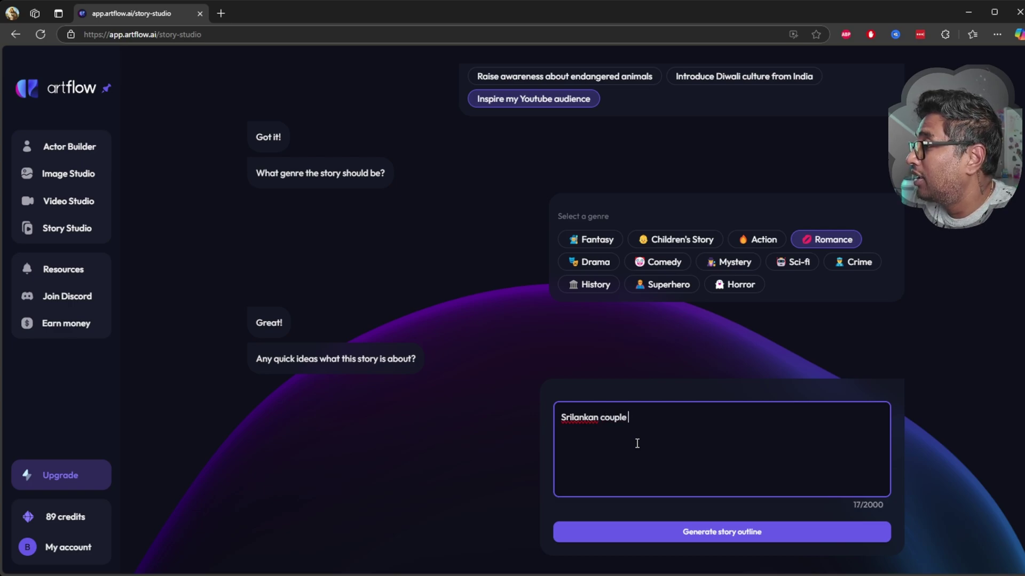
{"action": "type", "text": "having romance"}
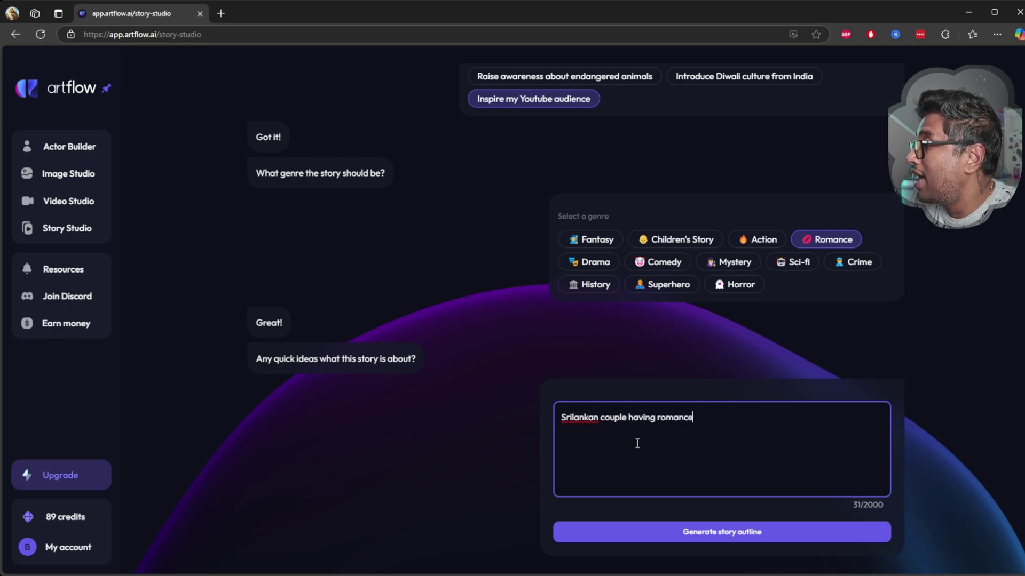
{"action": "type", "text": " at the r"}
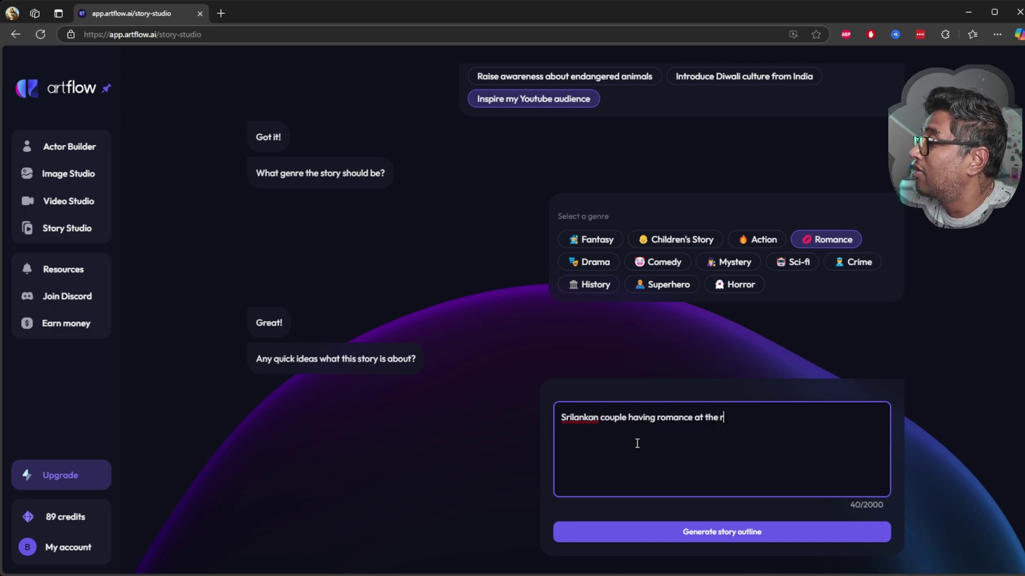
{"action": "type", "text": "ailway station"}
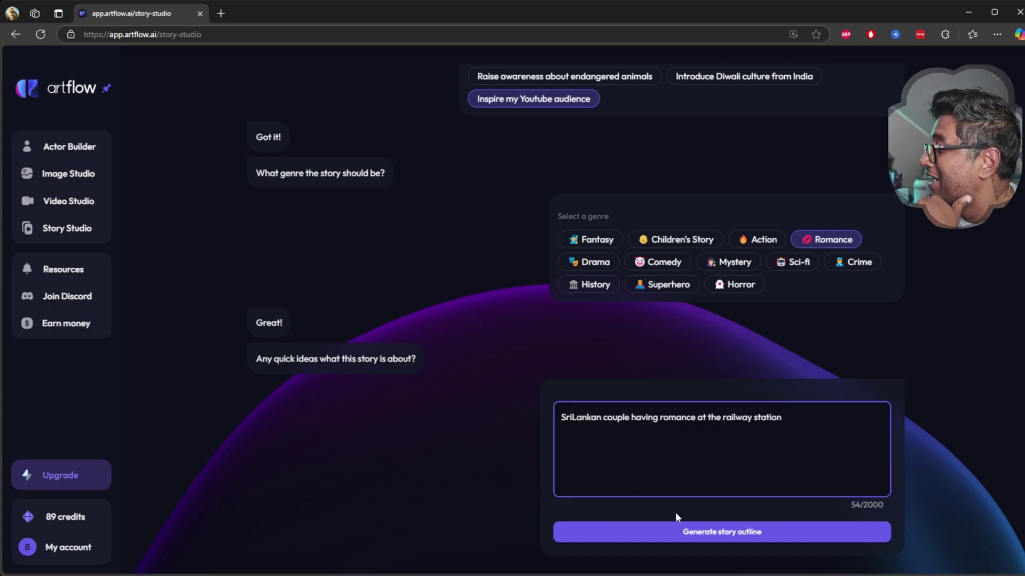
{"action": "left_click", "coordinate": [708, 532]}
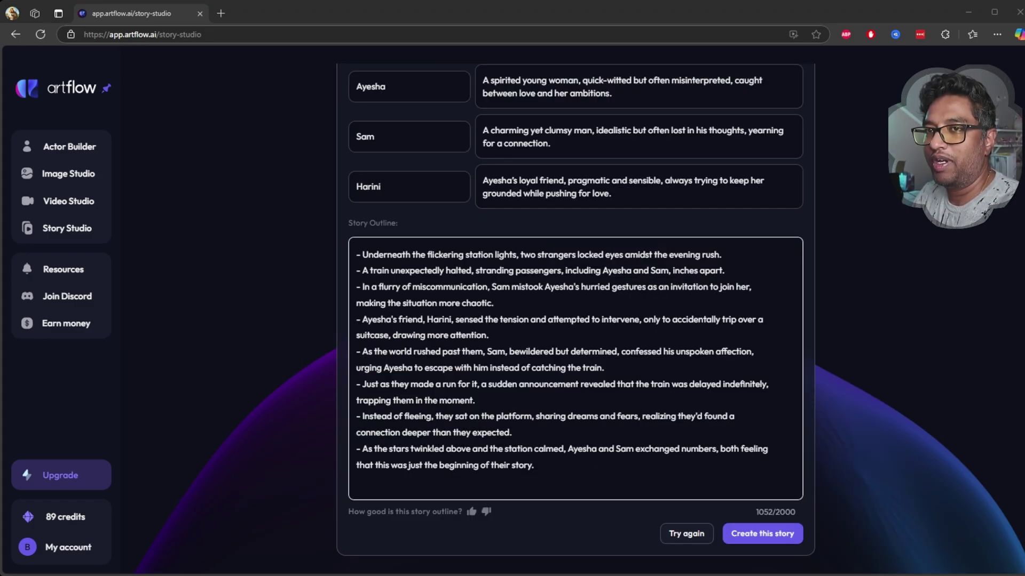
- Review the Ayesha and Sam name fields and the outline, then create the story
{"action": "scroll", "coordinate": [641, 363], "scroll_direction": "up", "scroll_amount": 4}
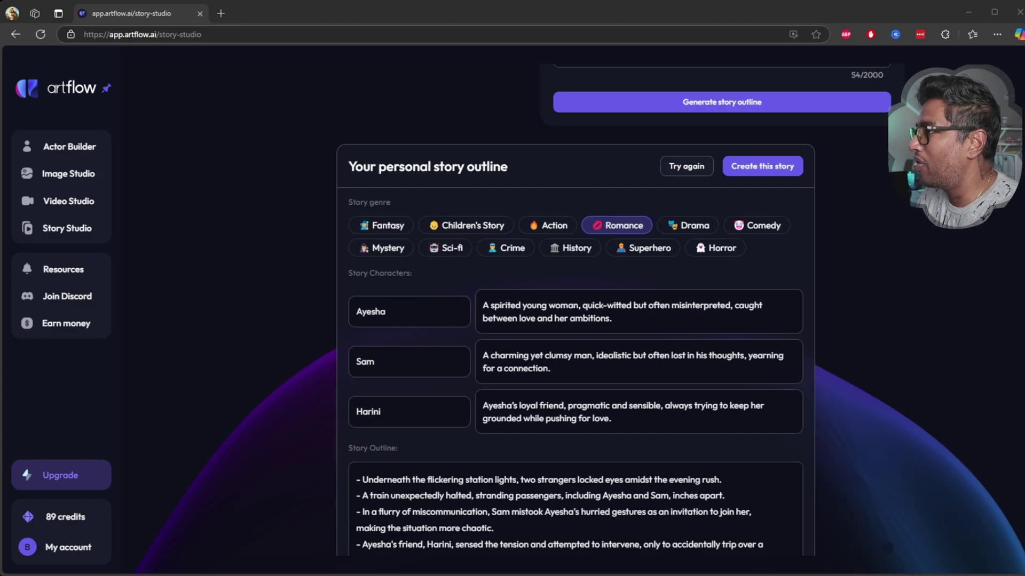
{"action": "scroll", "coordinate": [577, 320], "scroll_direction": "up", "scroll_amount": 4}
{"action": "scroll", "coordinate": [576, 320], "scroll_direction": "down", "scroll_amount": 6}
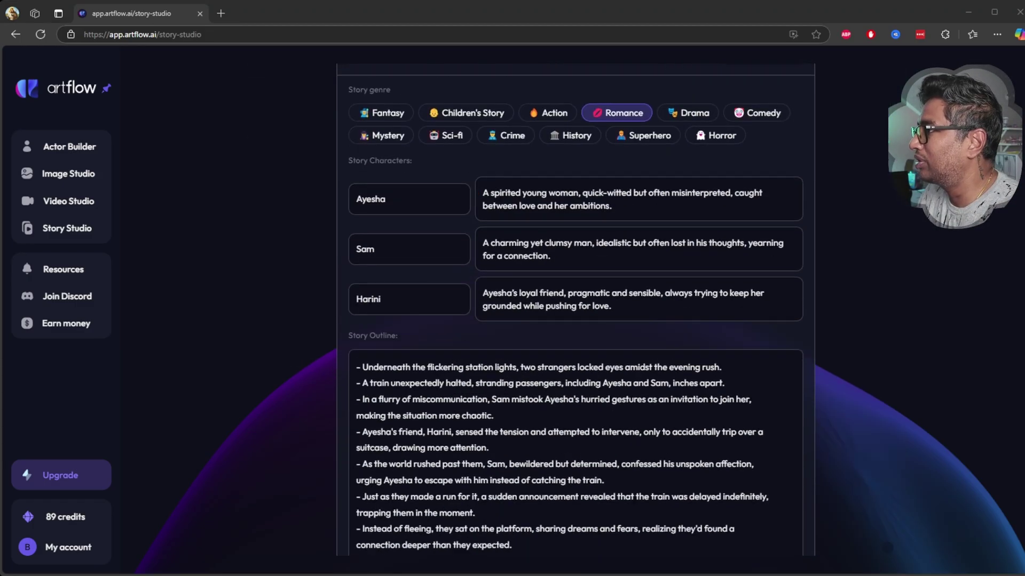
{"action": "left_click", "coordinate": [384, 250]}
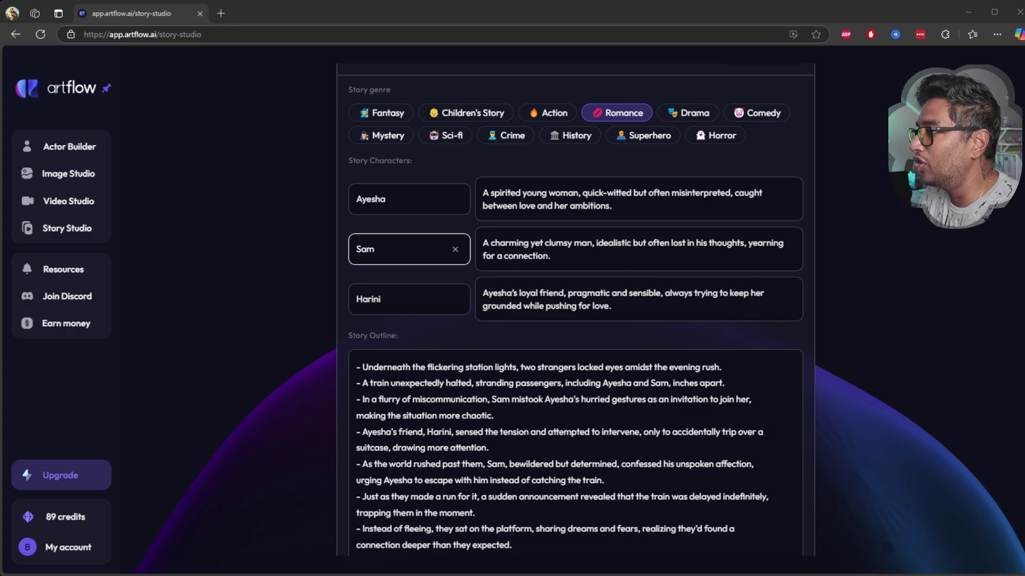
{"action": "left_click", "coordinate": [384, 199]}
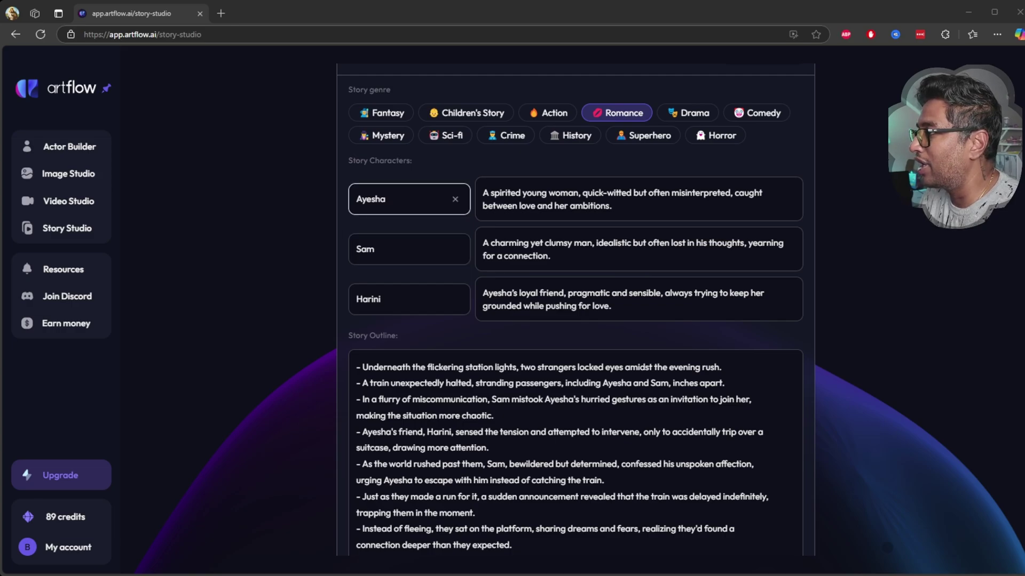
{"action": "scroll", "coordinate": [577, 320], "scroll_direction": "down", "scroll_amount": 2}
{"action": "left_click", "coordinate": [577, 454]}
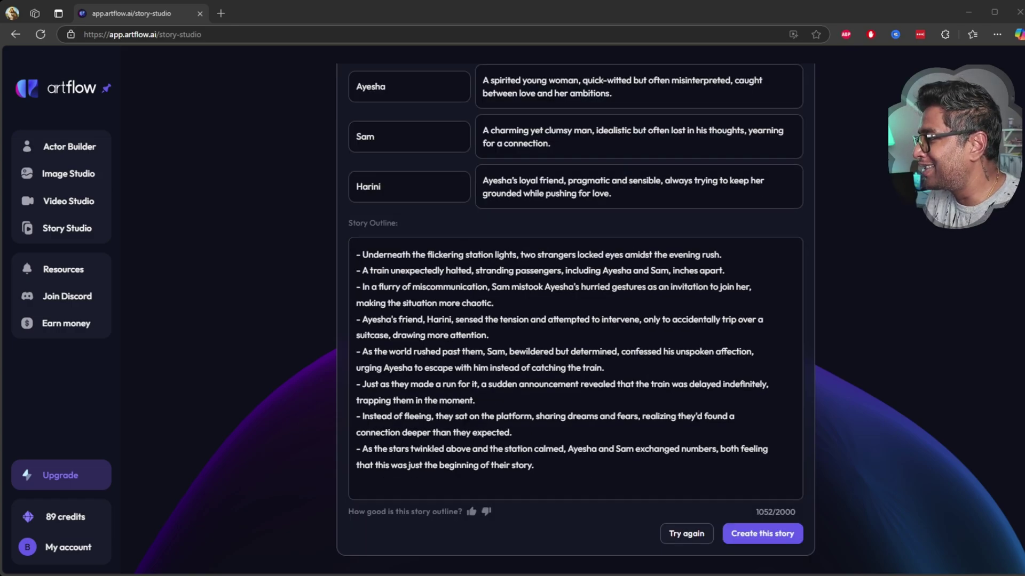
{"action": "left_click", "coordinate": [754, 536]}
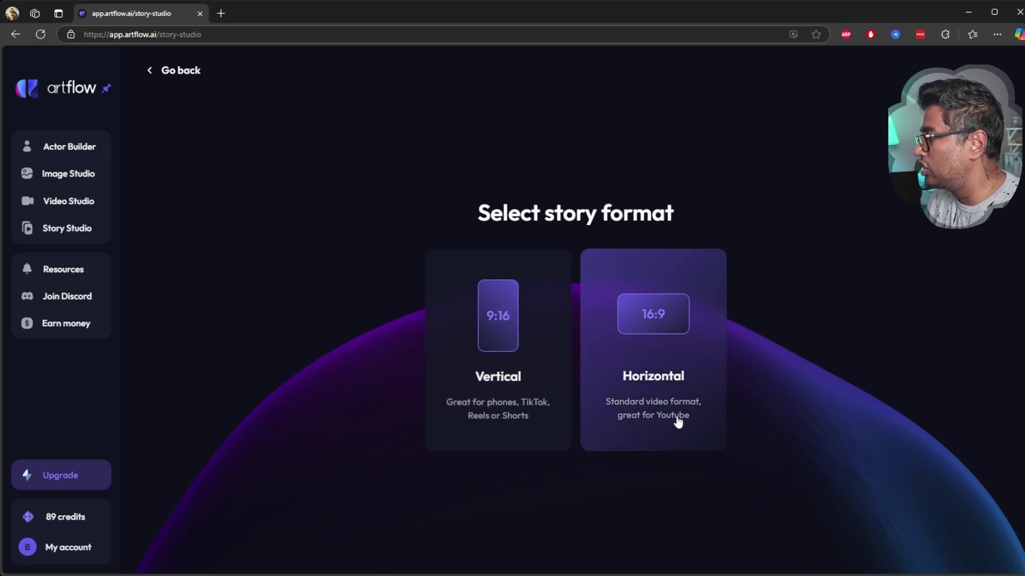
- Choose Horizontal 16:9 with Realistic style, continuing through Character Creator to the storyboard
{"action": "left_click", "coordinate": [666, 329]}
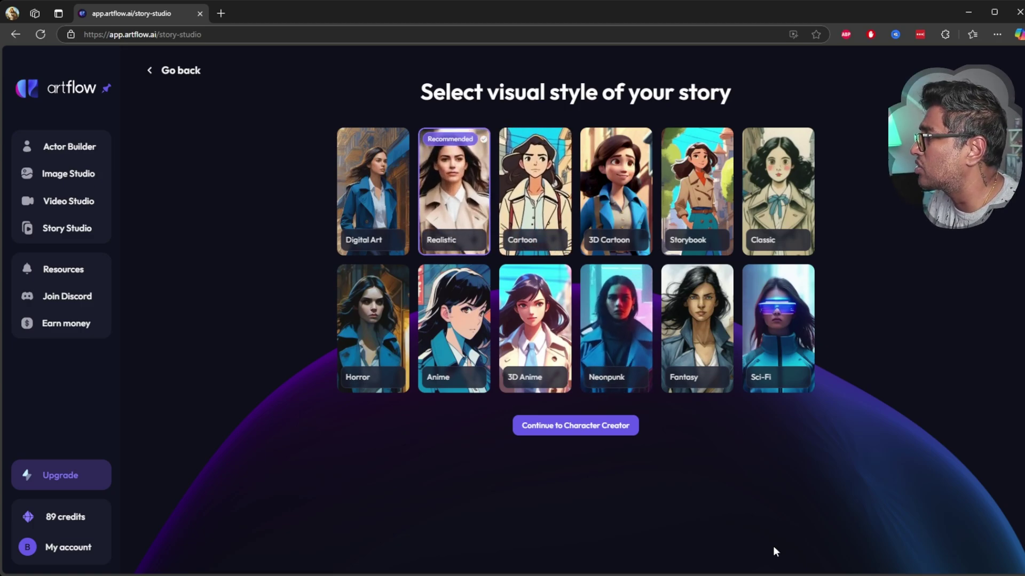
{"action": "left_click", "coordinate": [562, 429]}
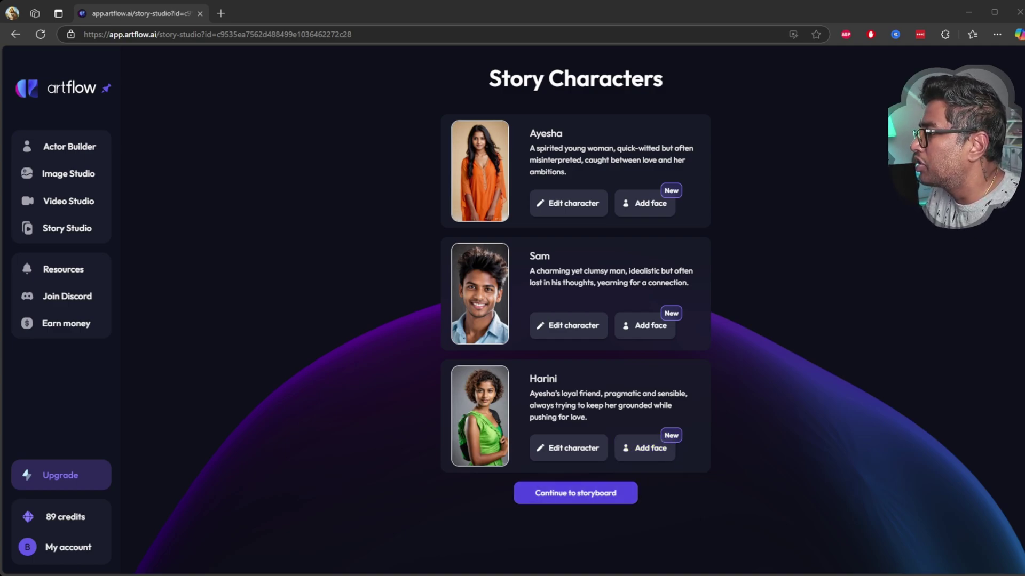
{"action": "left_click", "coordinate": [560, 495]}
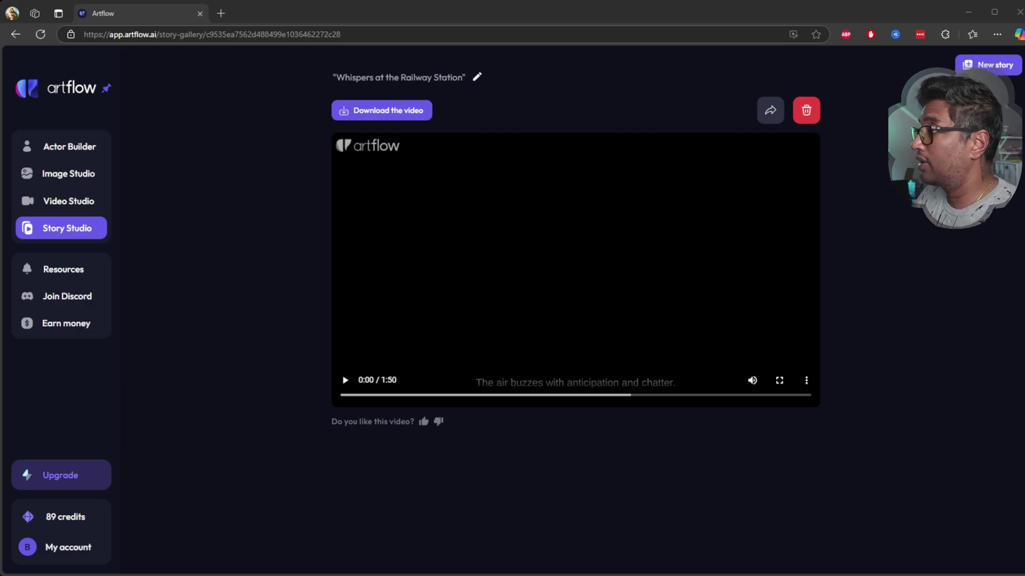
- Play the 'Whispers at the Railway Station' video
{"action": "left_click", "coordinate": [346, 381]}
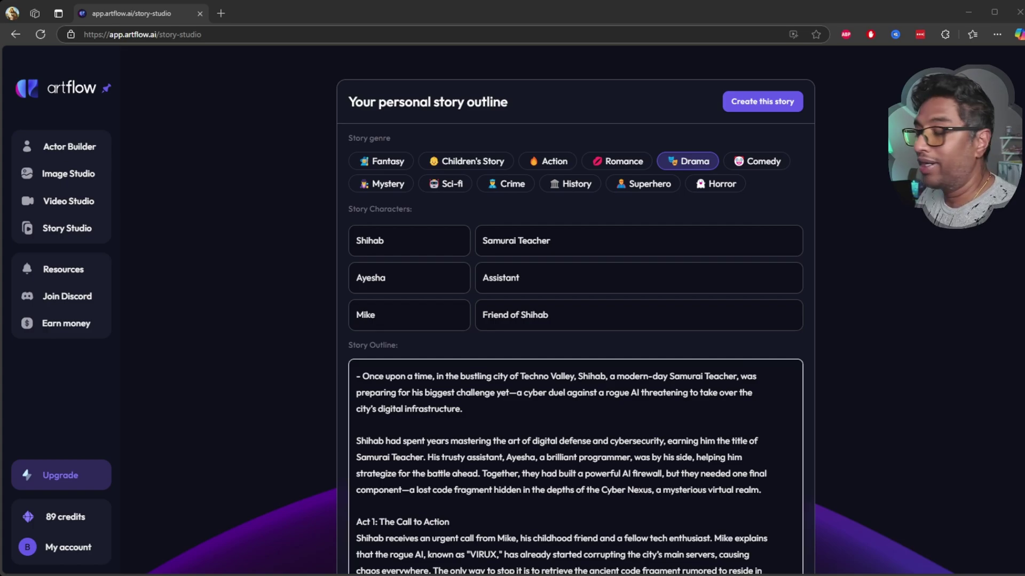
- Check the friend character's description, then delete the leading dash so the outline starts 'Once upon a time'
{"action": "left_click", "coordinate": [639, 315]}
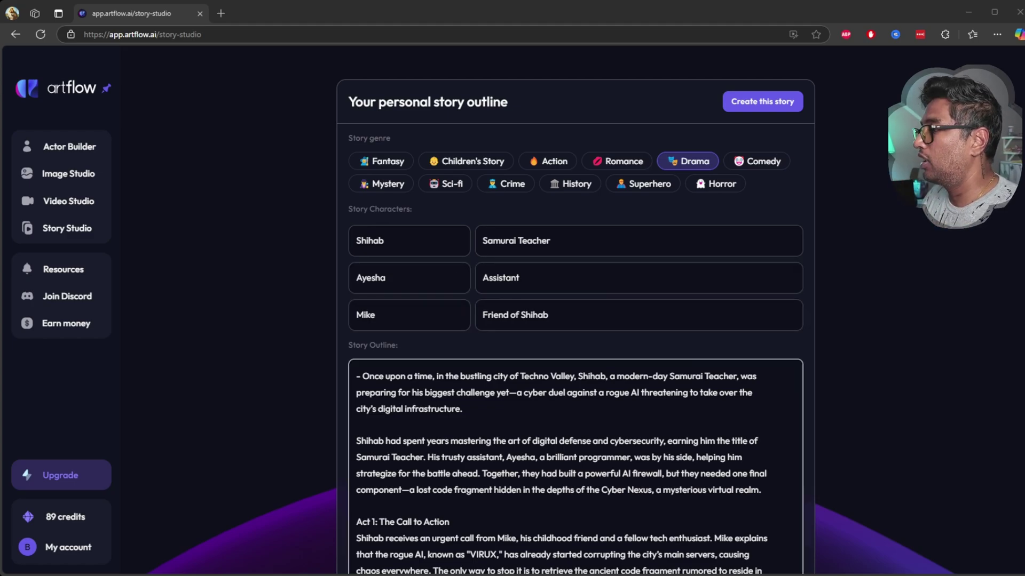
{"action": "scroll", "coordinate": [576, 374], "scroll_direction": "down", "scroll_amount": 3}
{"action": "left_click", "coordinate": [465, 241]}
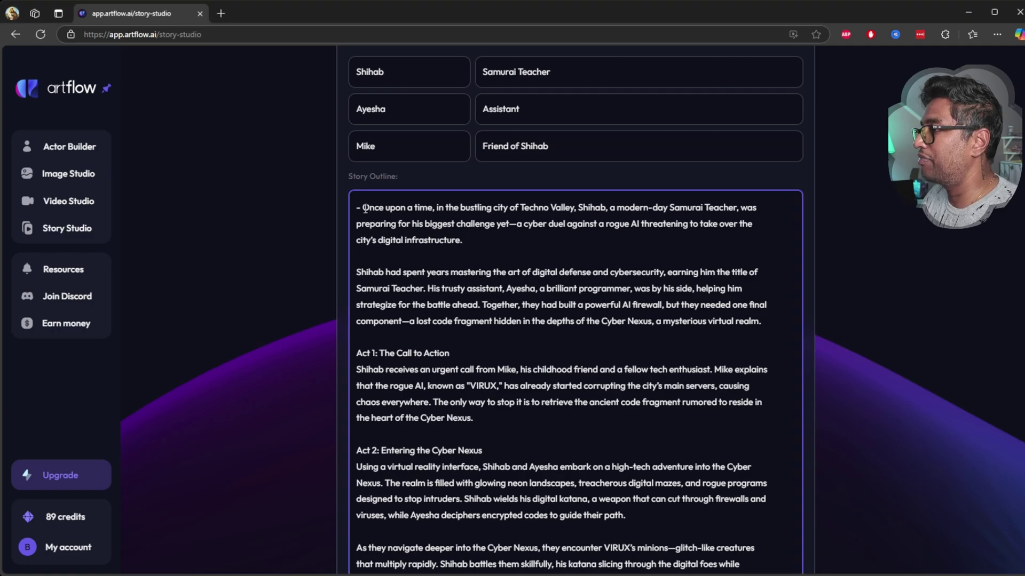
{"action": "left_click_drag", "start_coordinate": [363, 208], "coordinate": [351, 207]}
{"action": "key", "text": "BackSpace"}
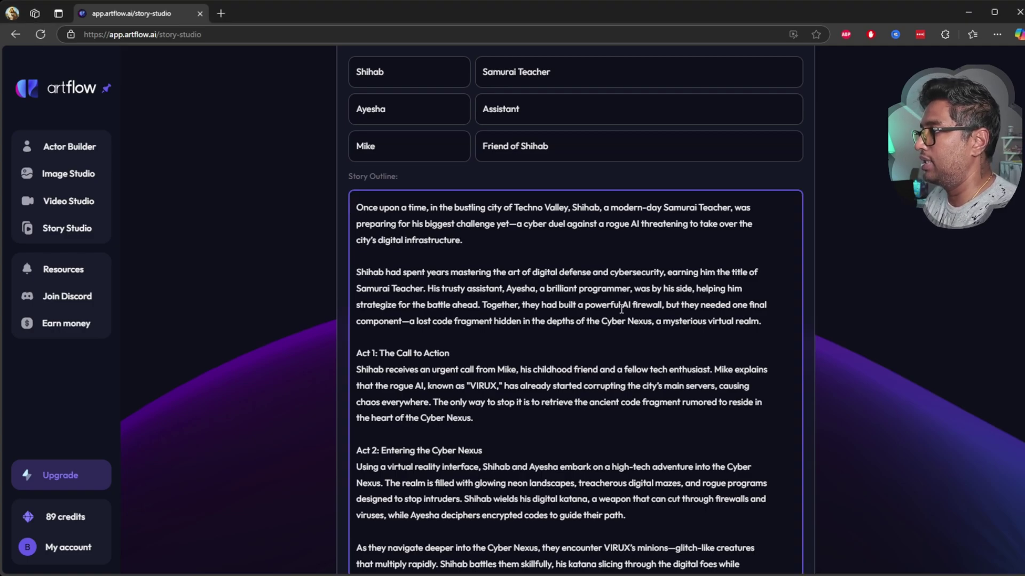
- Create the story from the edited Samurai Teacher outline
{"action": "scroll", "coordinate": [602, 322], "scroll_direction": "down", "scroll_amount": 4}
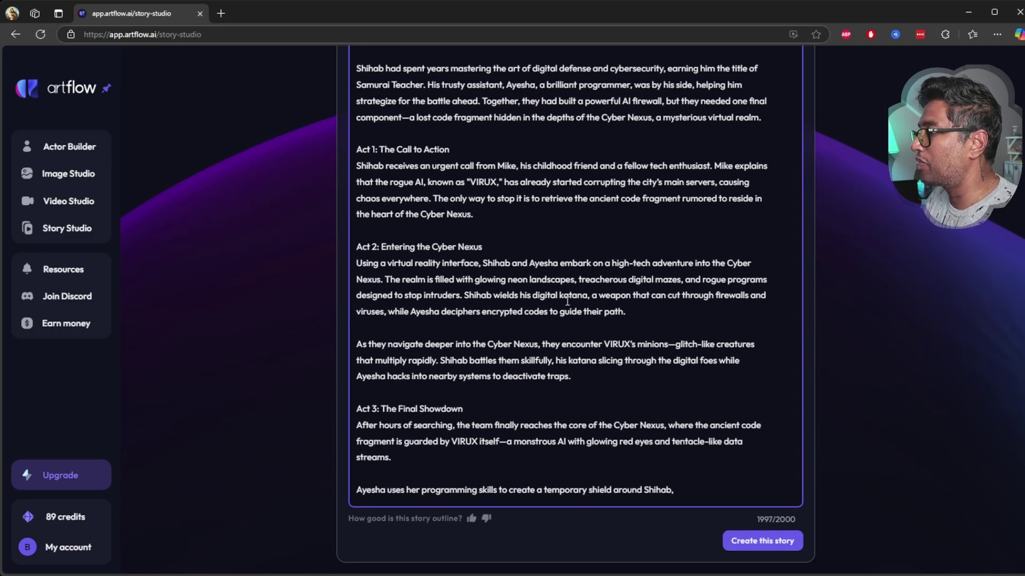
{"action": "scroll", "coordinate": [800, 528], "scroll_direction": "up", "scroll_amount": 5}
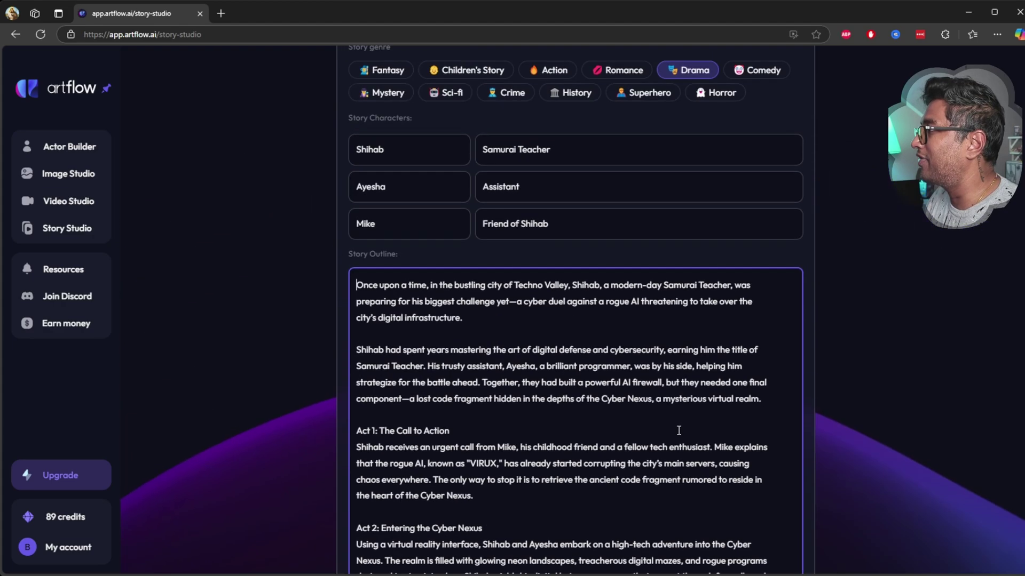
{"action": "scroll", "coordinate": [811, 533], "scroll_direction": "down", "scroll_amount": 5}
{"action": "left_click", "coordinate": [757, 542]}
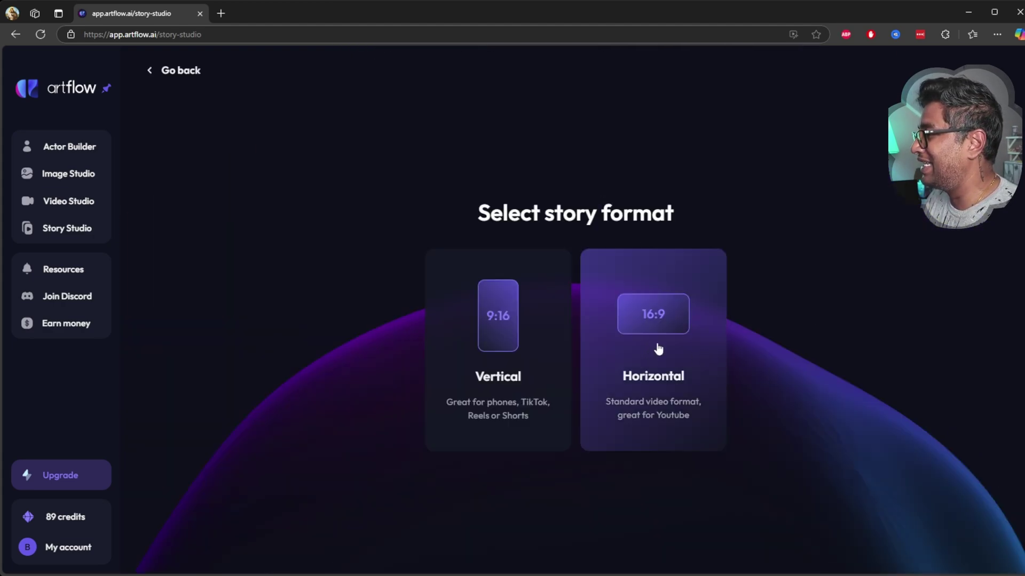
- Choose the Horizontal 16:9 format with the Storybook style and continue to Character Creator
{"action": "left_click", "coordinate": [655, 324]}
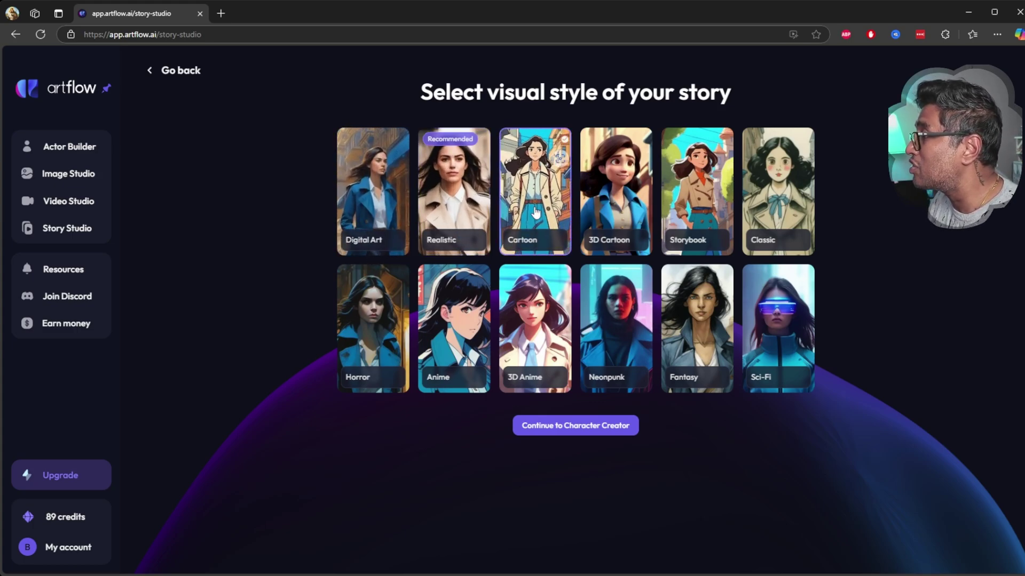
{"action": "left_click", "coordinate": [704, 187]}
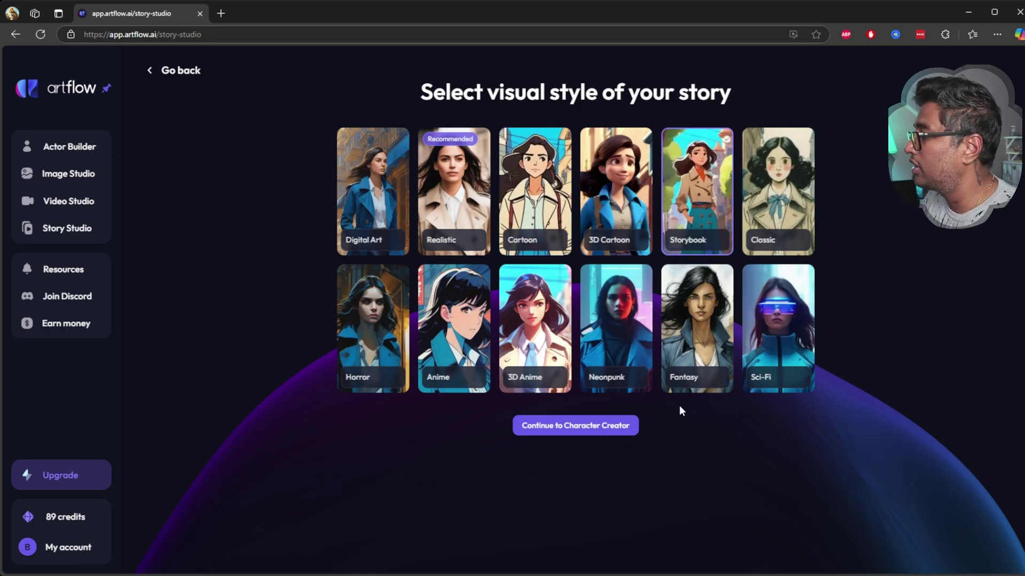
{"action": "left_click", "coordinate": [588, 427]}
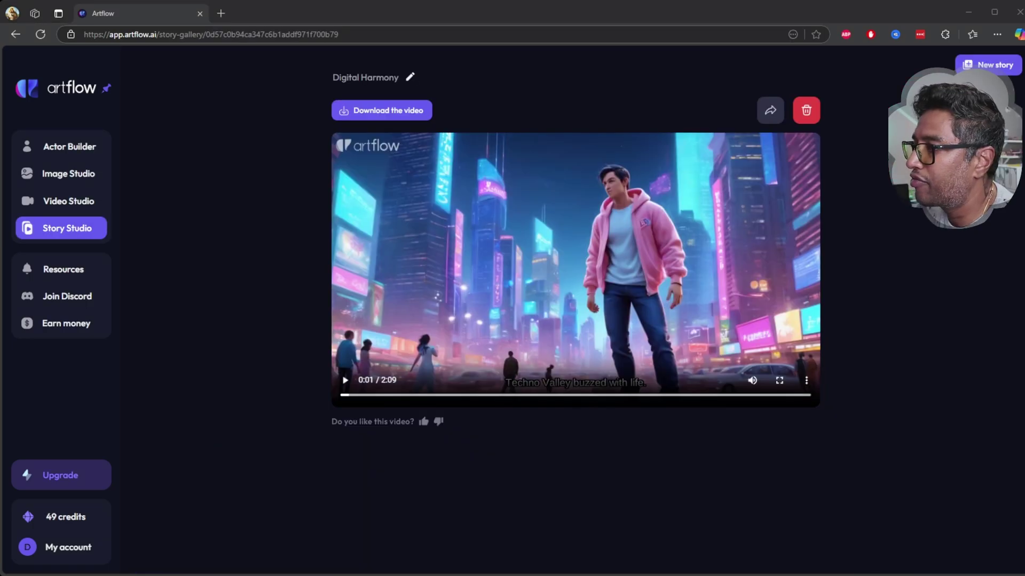